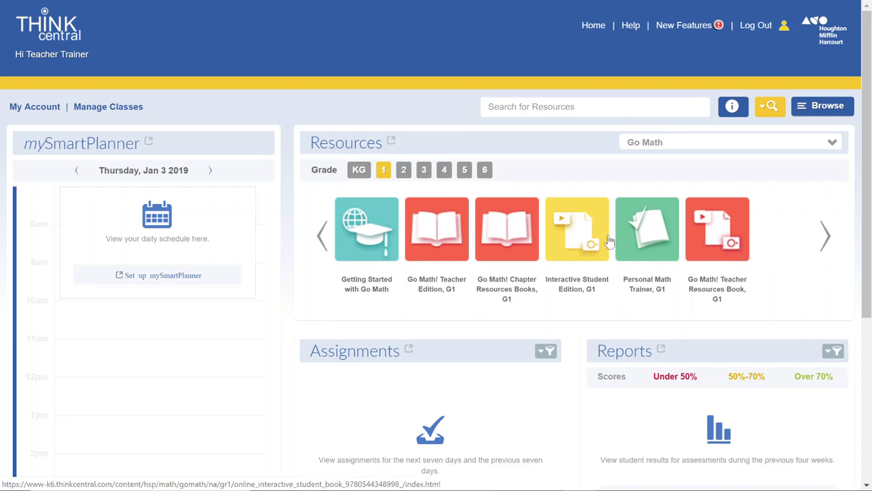
Open the Grade 1 Personal Math Trainer and choose to modify its course-based Beginning-of-Year Test before assigning it
{"action": "left_click", "coordinate": [645, 241]}
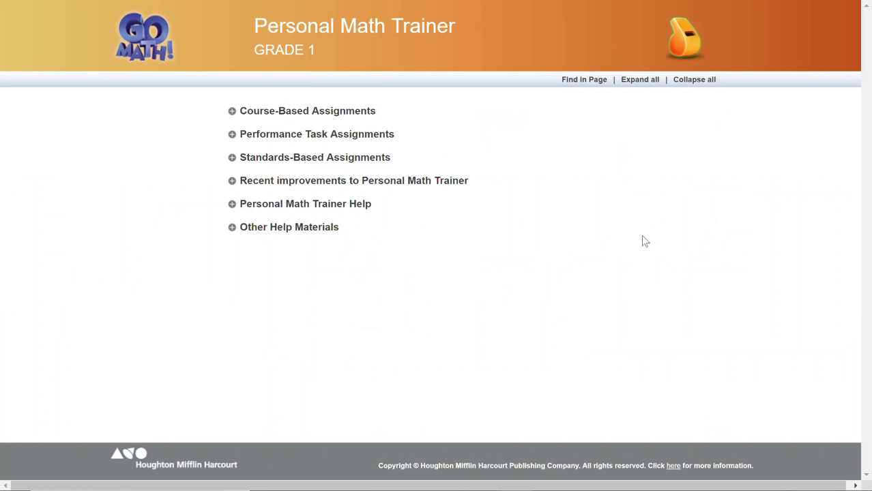
{"action": "left_click", "coordinate": [271, 111]}
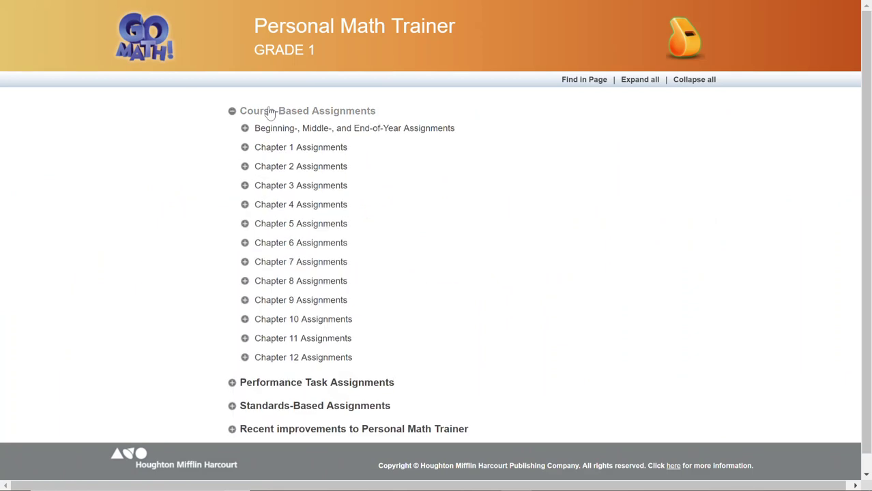
{"action": "left_click", "coordinate": [275, 132]}
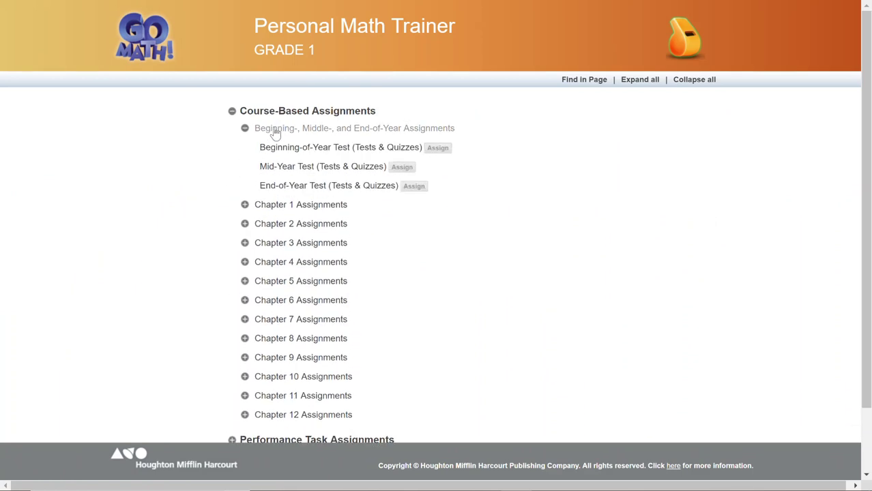
{"action": "left_click", "coordinate": [438, 148]}
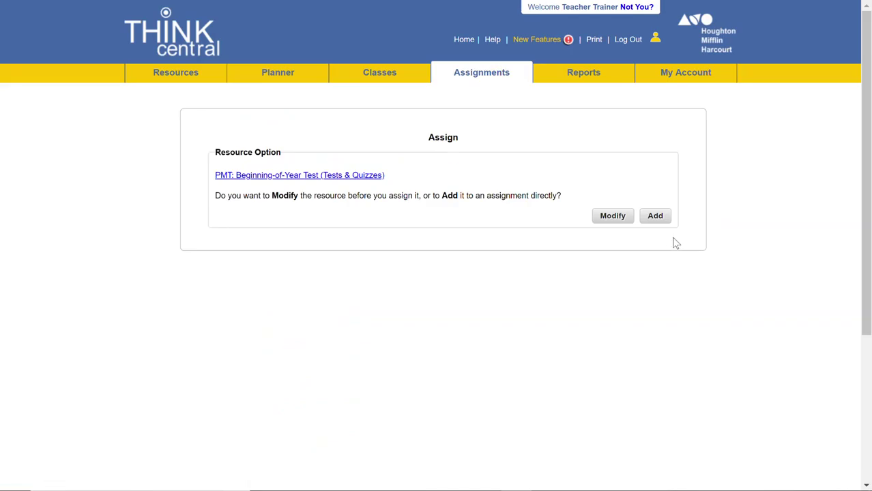
{"action": "left_click", "coordinate": [656, 220]}
{"action": "left_click", "coordinate": [607, 225]}
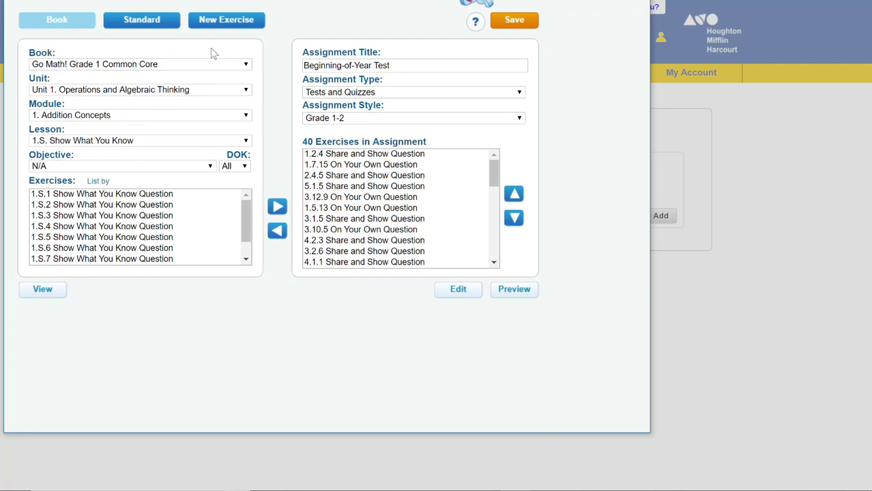
Examine the new exercise editor's pages for describing, editing and previewing a question, and close it without creating one
{"action": "left_click", "coordinate": [205, 19]}
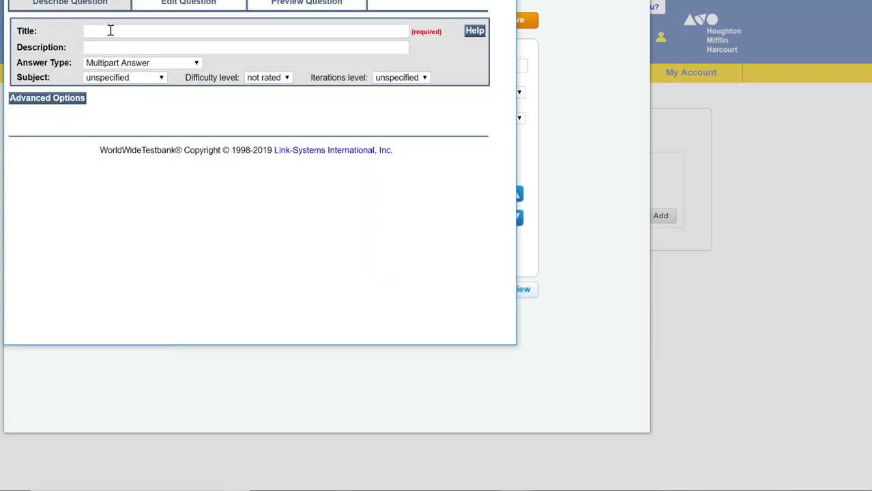
{"action": "left_click", "coordinate": [215, 6]}
{"action": "left_click", "coordinate": [289, 8]}
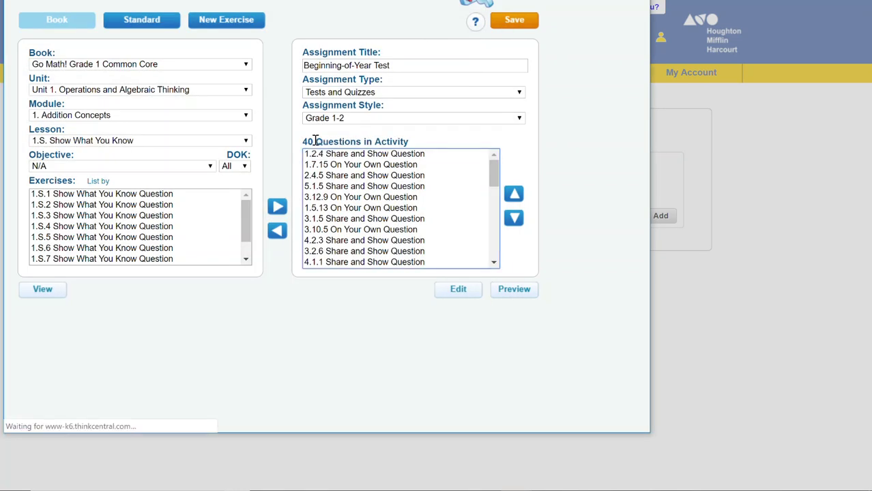
Preview the test's questions and remove 2.4.5, 3.12.9, 3.1.5 and 4.2.3 from the activity
{"action": "left_click", "coordinate": [321, 157]}
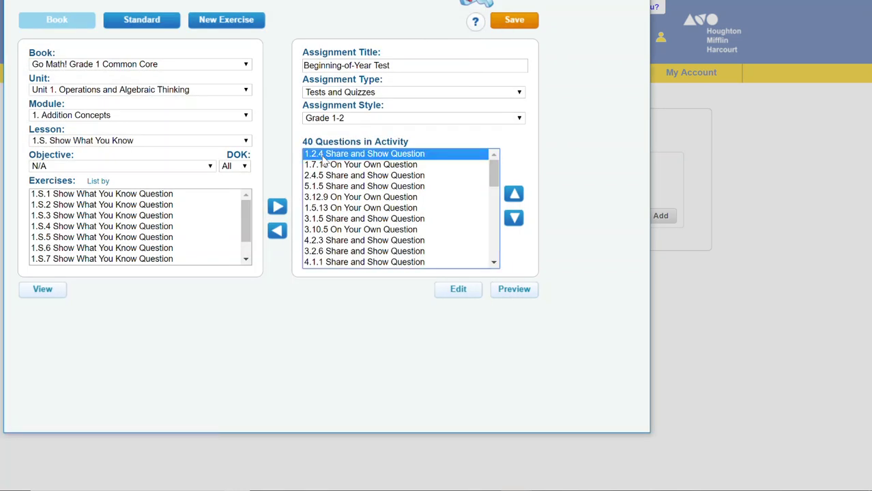
{"action": "left_click", "coordinate": [512, 293]}
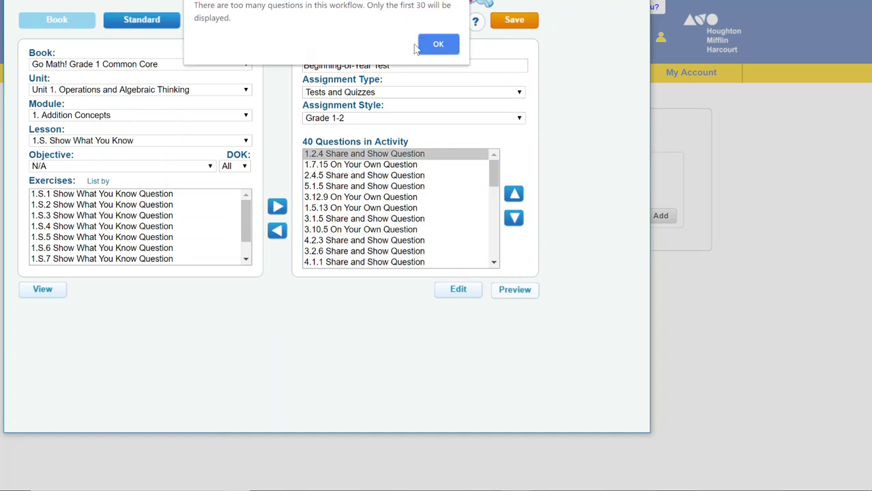
{"action": "left_click", "coordinate": [439, 45]}
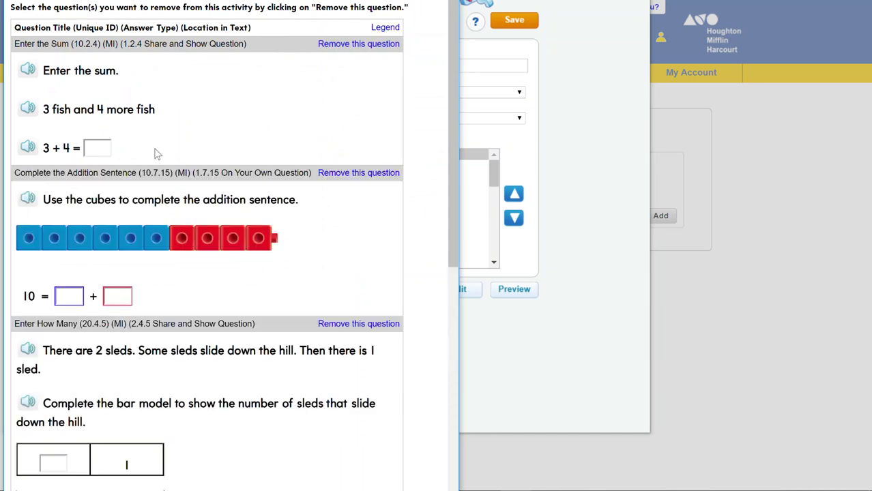
{"action": "scroll", "coordinate": [155, 154], "scroll_direction": "down", "scroll_amount": 5}
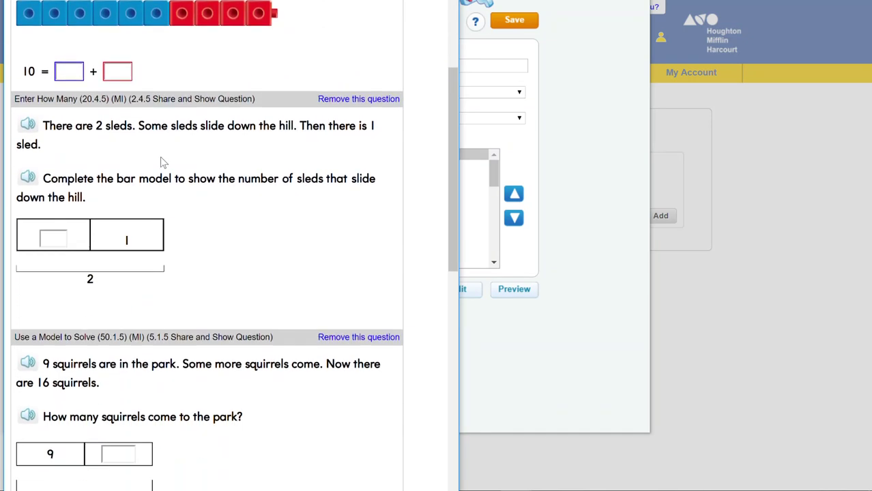
{"action": "left_click", "coordinate": [392, 71]}
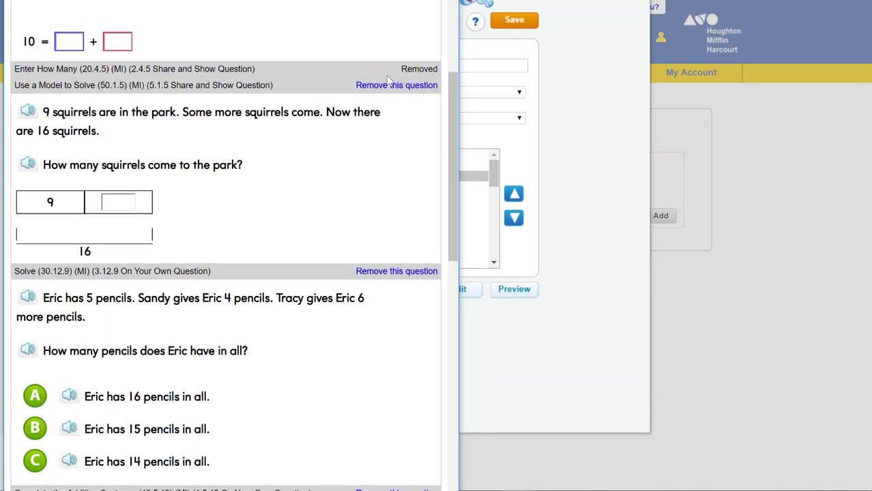
{"action": "left_click", "coordinate": [385, 272]}
{"action": "scroll", "coordinate": [301, 273], "scroll_direction": "down", "scroll_amount": 2}
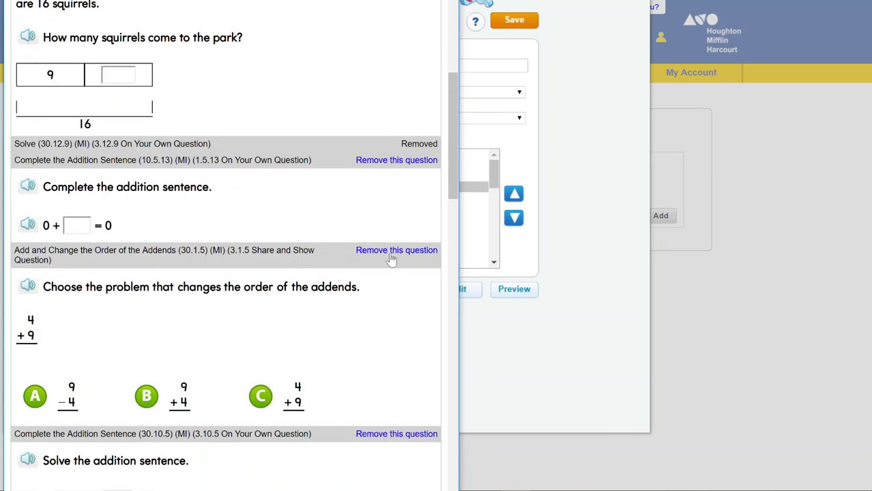
{"action": "left_click", "coordinate": [389, 251]}
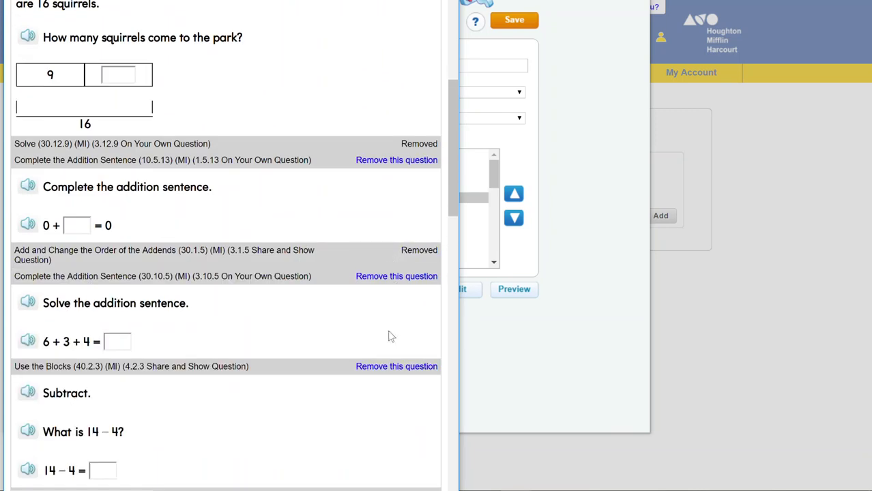
{"action": "left_click", "coordinate": [376, 371]}
Examine the remaining previewed questions through to the end of the list and close the preview
{"action": "scroll", "coordinate": [375, 374], "scroll_direction": "down", "scroll_amount": 10}
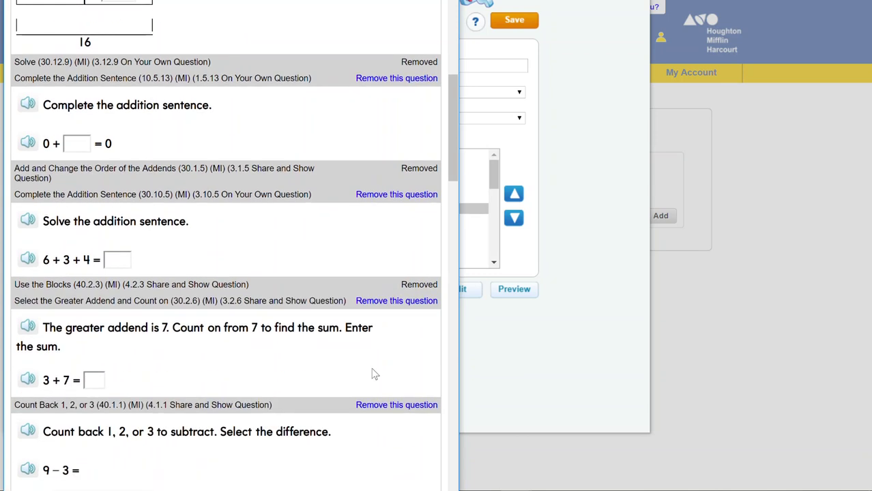
{"action": "scroll", "coordinate": [373, 373], "scroll_direction": "down", "scroll_amount": 15}
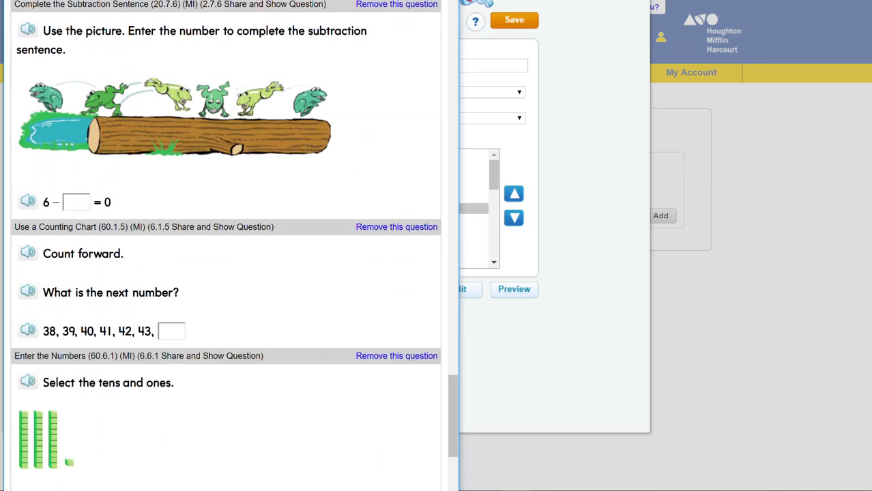
{"action": "scroll", "coordinate": [259, 413], "scroll_direction": "down", "scroll_amount": 5}
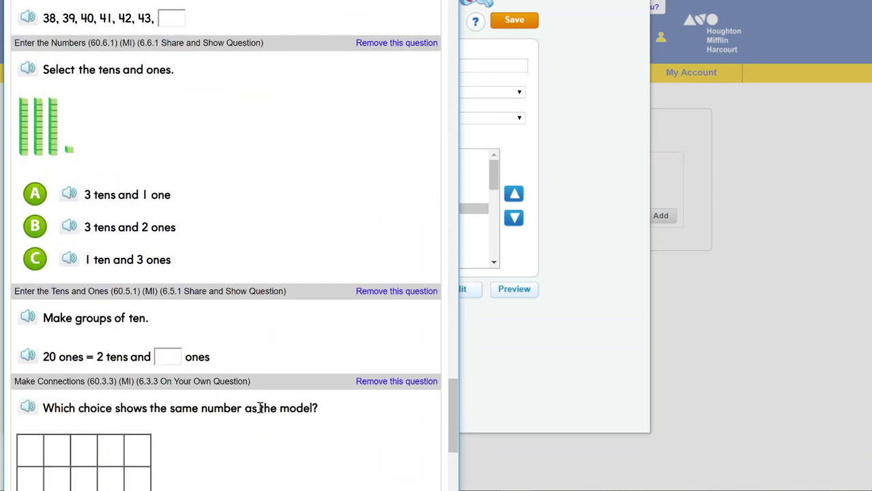
{"action": "scroll", "coordinate": [263, 413], "scroll_direction": "down", "scroll_amount": 6}
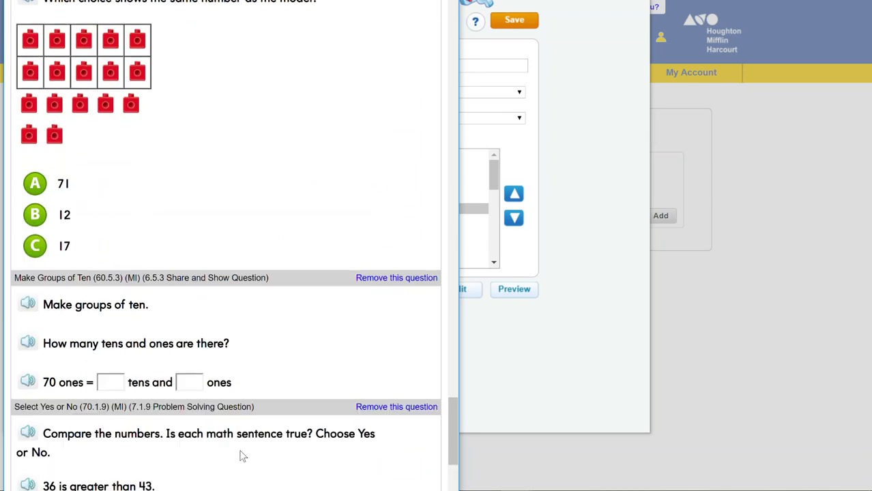
{"action": "scroll", "coordinate": [241, 453], "scroll_direction": "down", "scroll_amount": 5}
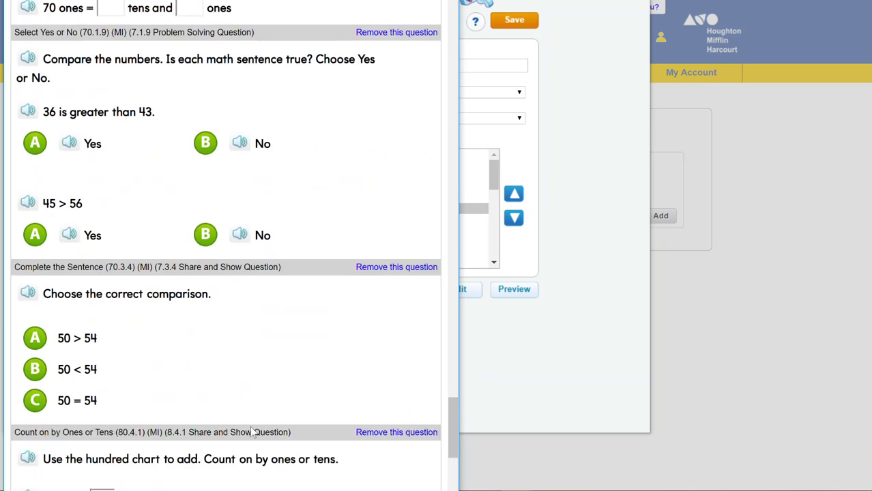
{"action": "scroll", "coordinate": [249, 464], "scroll_direction": "down", "scroll_amount": 7}
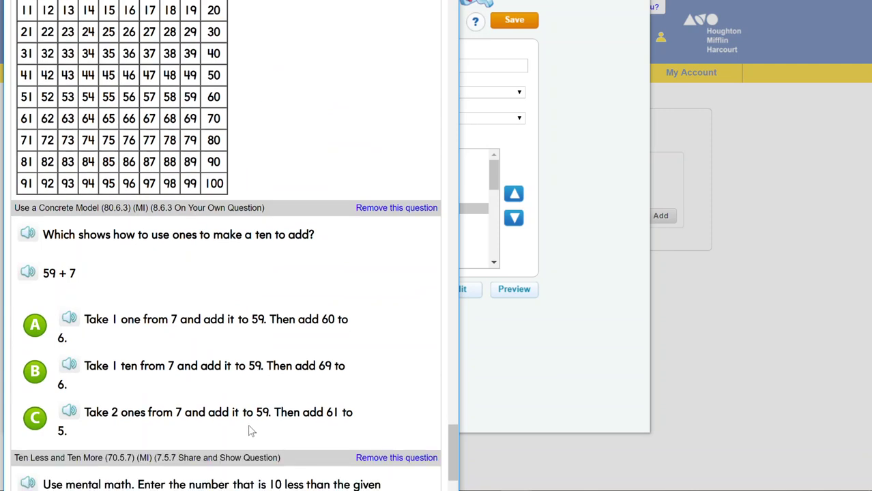
{"action": "scroll", "coordinate": [253, 428], "scroll_direction": "down", "scroll_amount": 4}
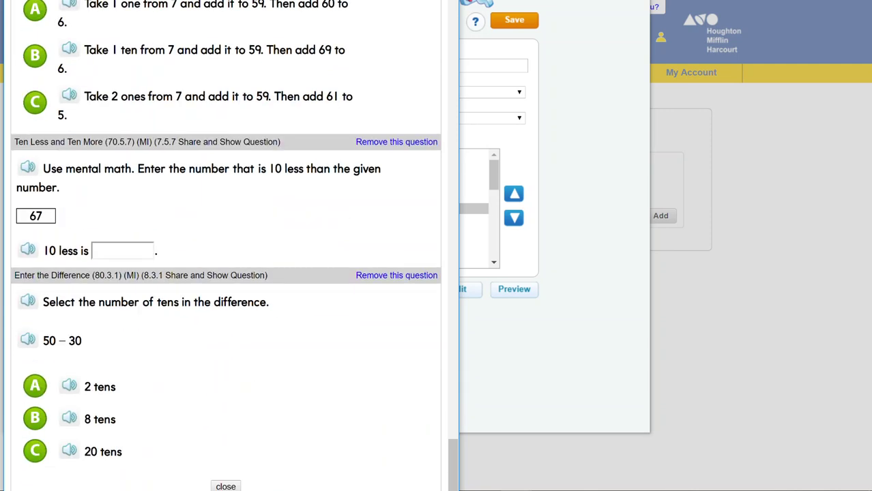
{"action": "left_click", "coordinate": [226, 487]}
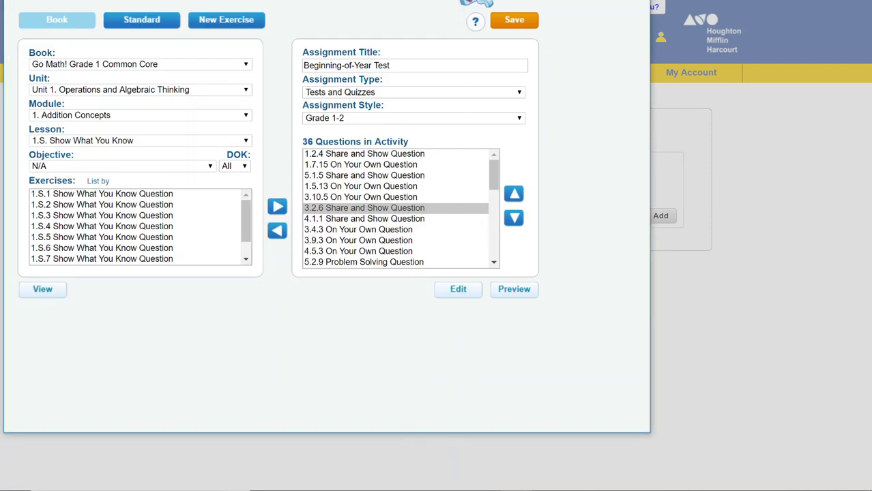
Keep the assignment style at Grade 1-2 and save the modified test
{"action": "left_click", "coordinate": [338, 119]}
{"action": "left_click", "coordinate": [337, 119]}
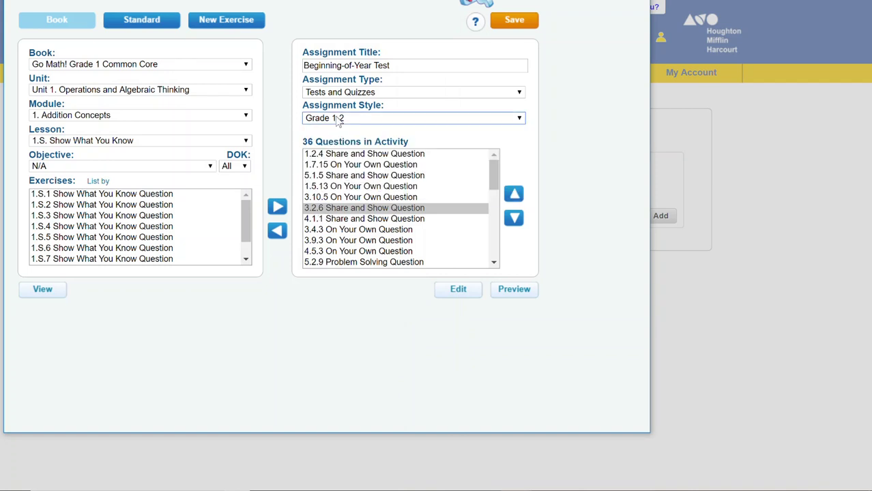
{"action": "left_click", "coordinate": [512, 22]}
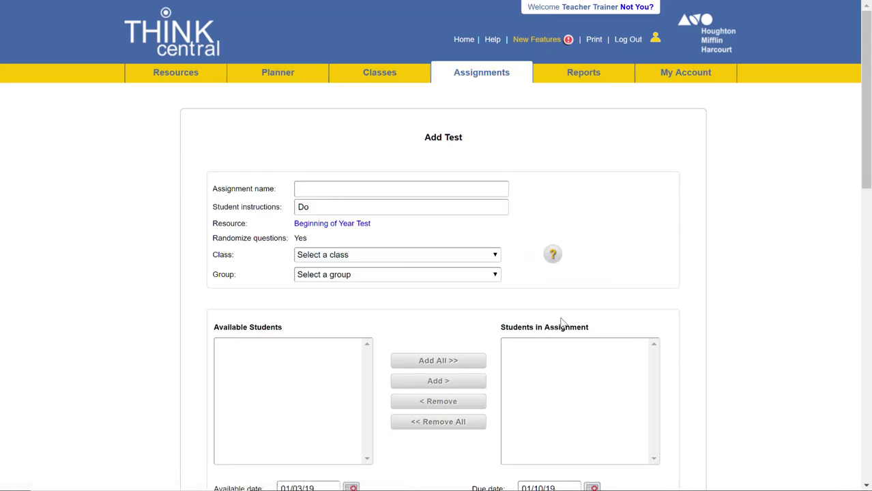
Name the assignment "Beginning of Year Test" and set the student instructions to "Do your best work. It's okay if you don't know!"
{"action": "left_click", "coordinate": [338, 189]}
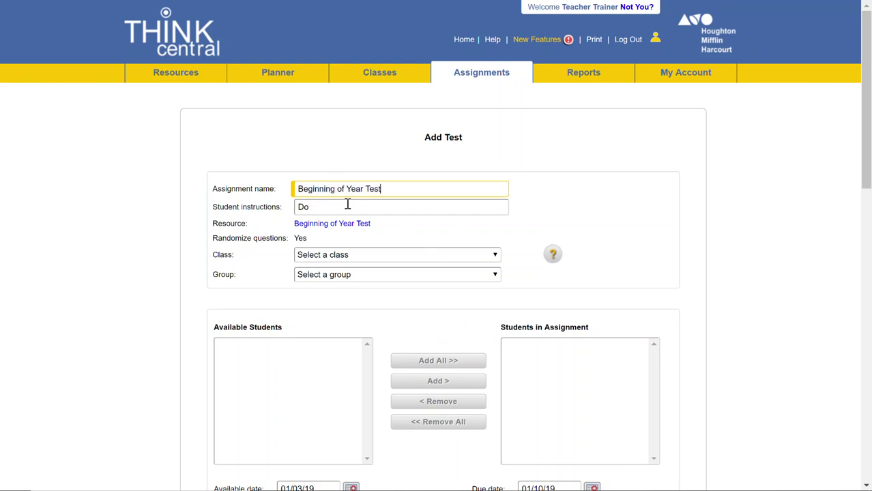
{"action": "key", "text": "Tab"}
{"action": "type", "text": "D"}
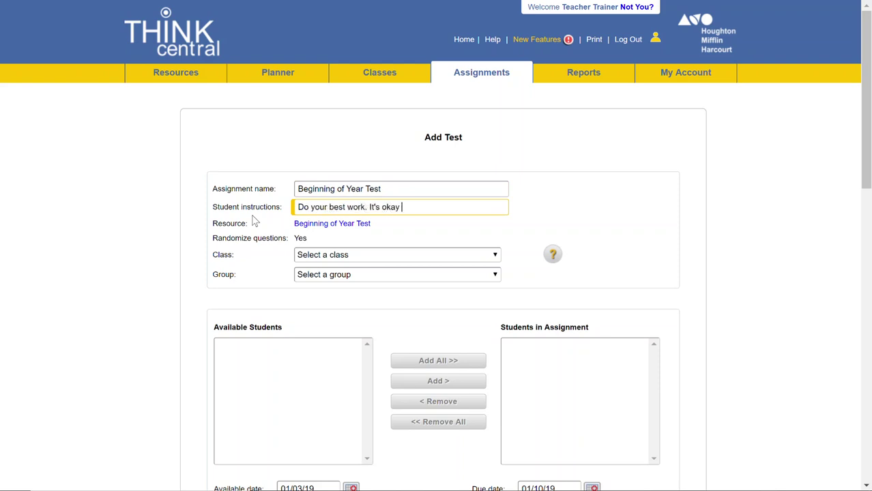
{"action": "type", "text": "o your best work. It's okay if you don't know!"}
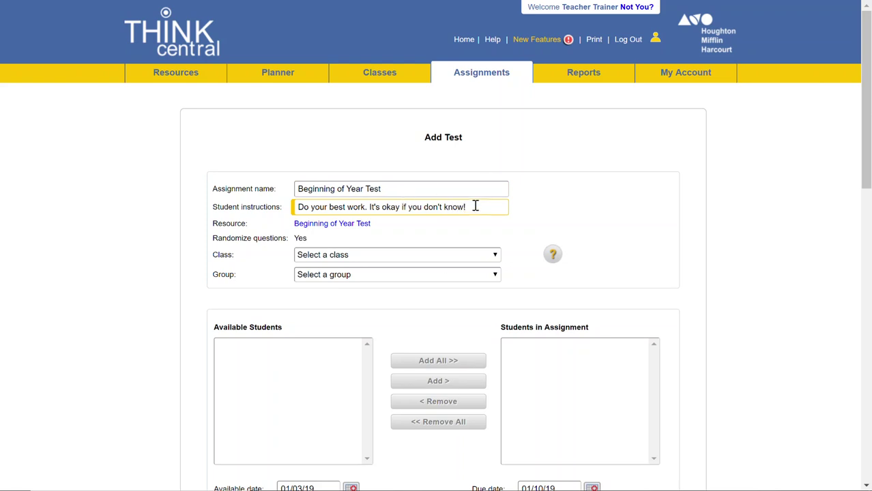
{"action": "left_click", "coordinate": [310, 208]}
Set the assignment's class to Demo Class and leave the group unselected
{"action": "left_click", "coordinate": [305, 257]}
{"action": "left_click", "coordinate": [312, 279]}
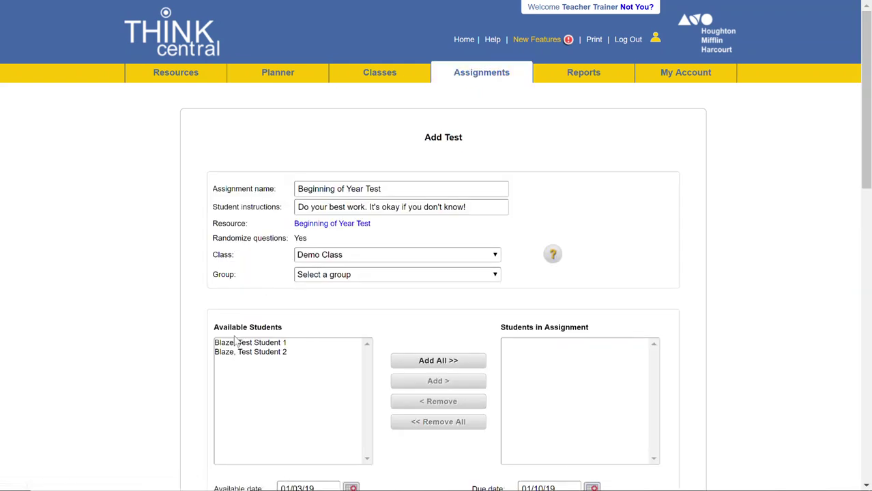
{"action": "left_click", "coordinate": [316, 276]}
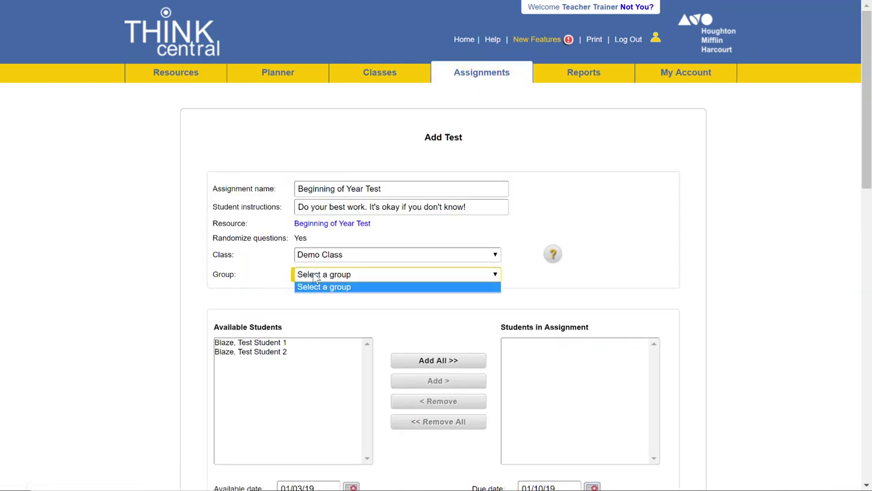
{"action": "left_click", "coordinate": [322, 290]}
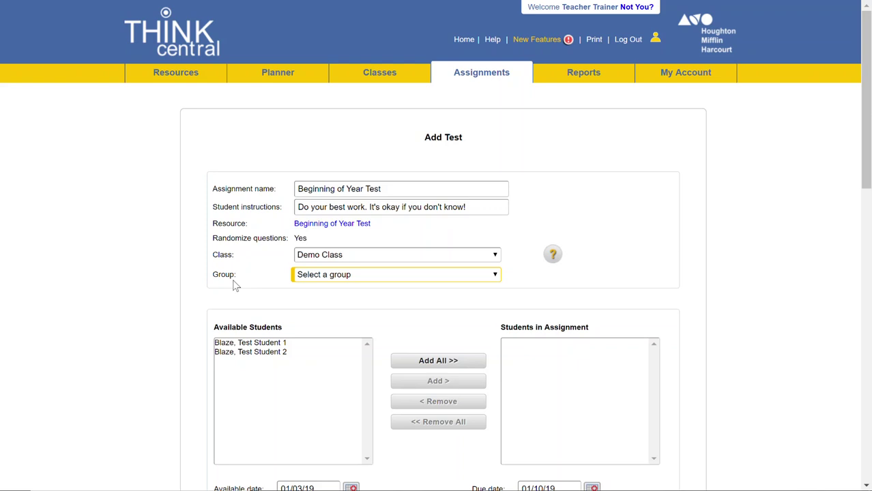
Add both available students to the assignment
{"action": "scroll", "coordinate": [234, 286], "scroll_direction": "down", "scroll_amount": 2}
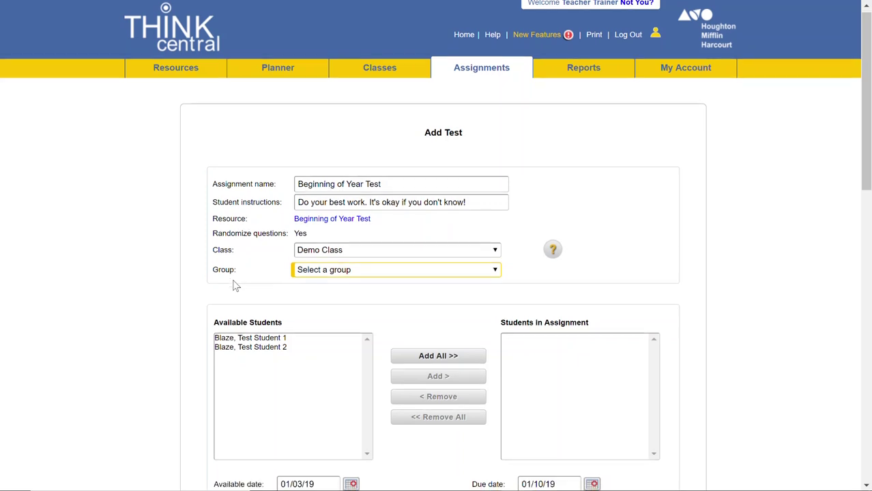
{"action": "left_click", "coordinate": [236, 217]}
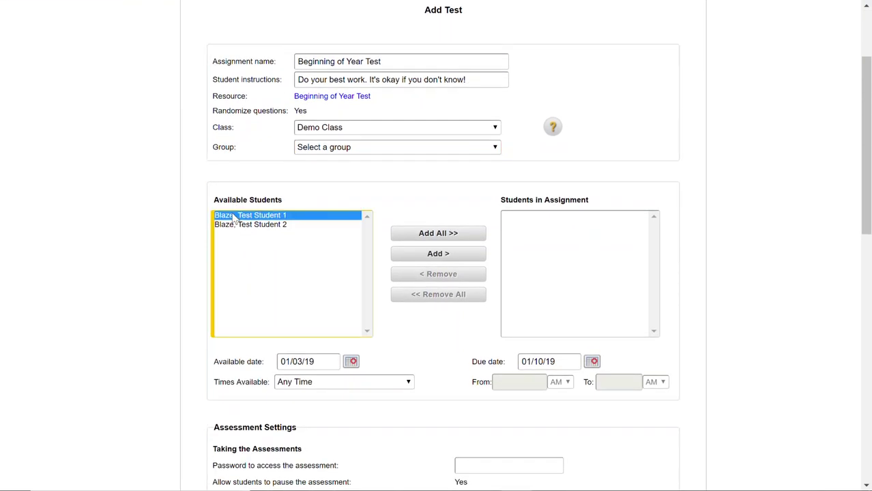
{"action": "left_click", "coordinate": [286, 226], "text": "shift"}
{"action": "left_click", "coordinate": [410, 237]}
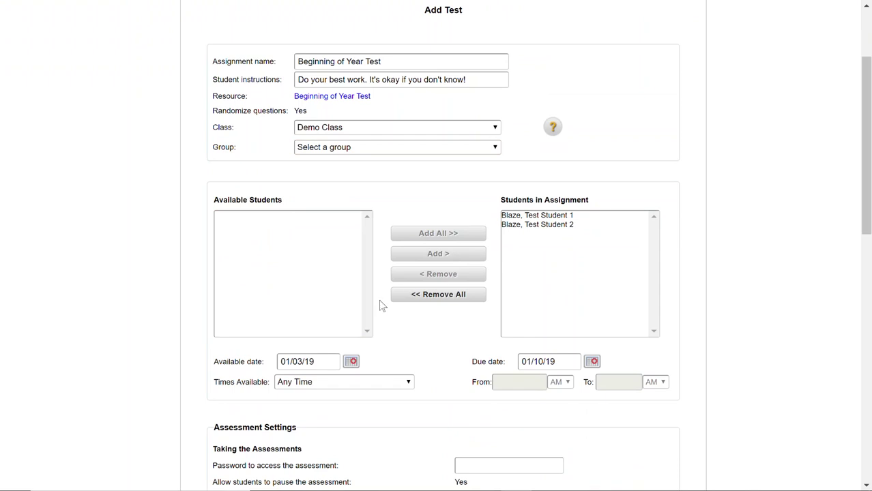
Try the scheduled start and finished time and the scheduled daily availability for the assignment, and return it to Any Time
{"action": "scroll", "coordinate": [317, 298], "scroll_direction": "down", "scroll_amount": 2}
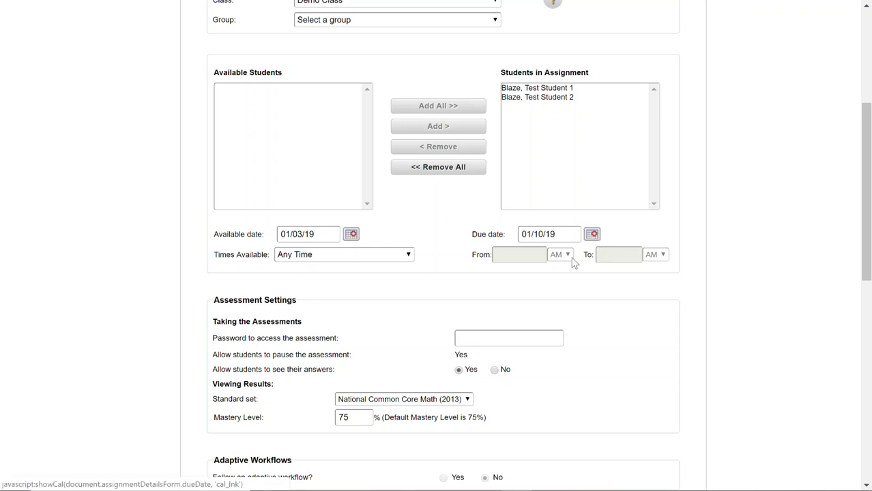
{"action": "scroll", "coordinate": [572, 263], "scroll_direction": "down", "scroll_amount": 1}
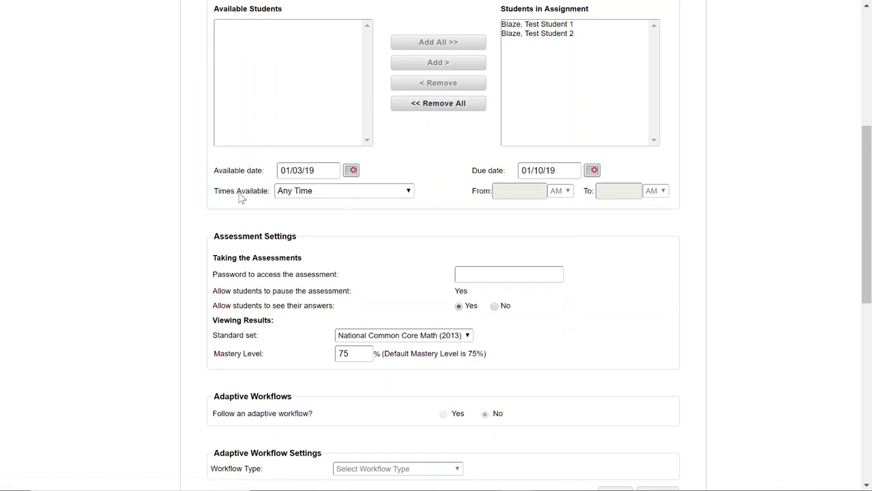
{"action": "left_click", "coordinate": [304, 193]}
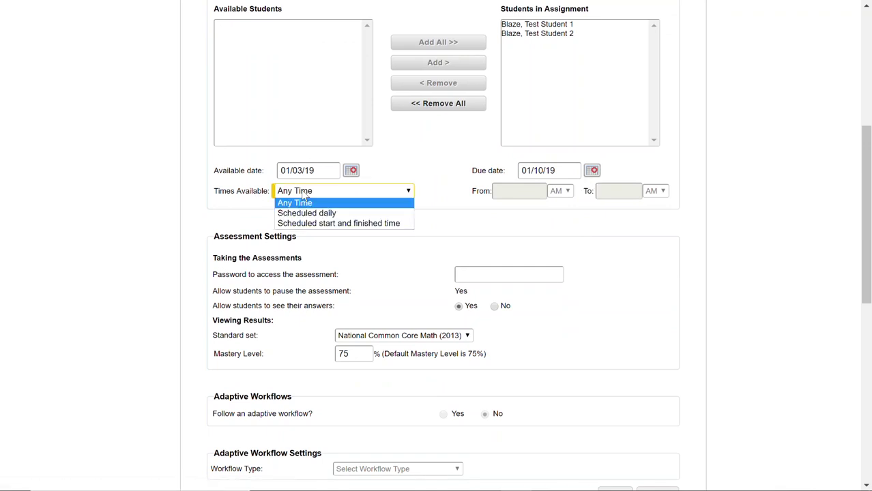
{"action": "left_click", "coordinate": [303, 198]}
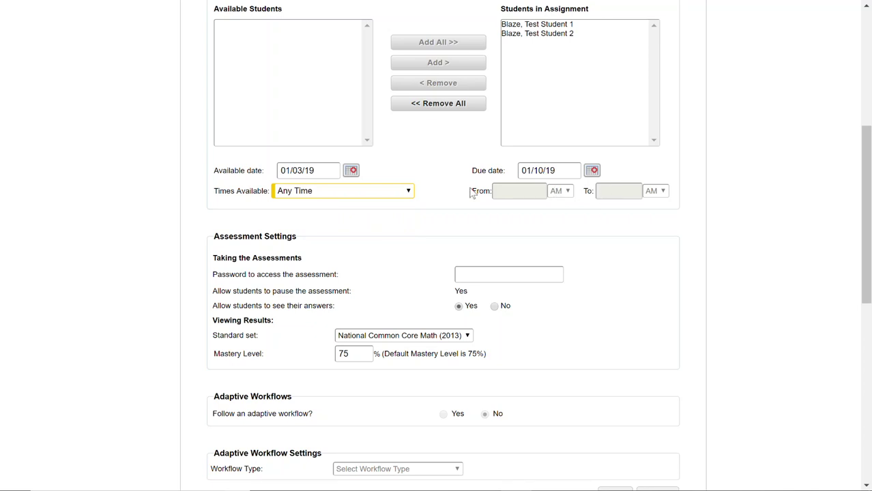
{"action": "left_click", "coordinate": [405, 193]}
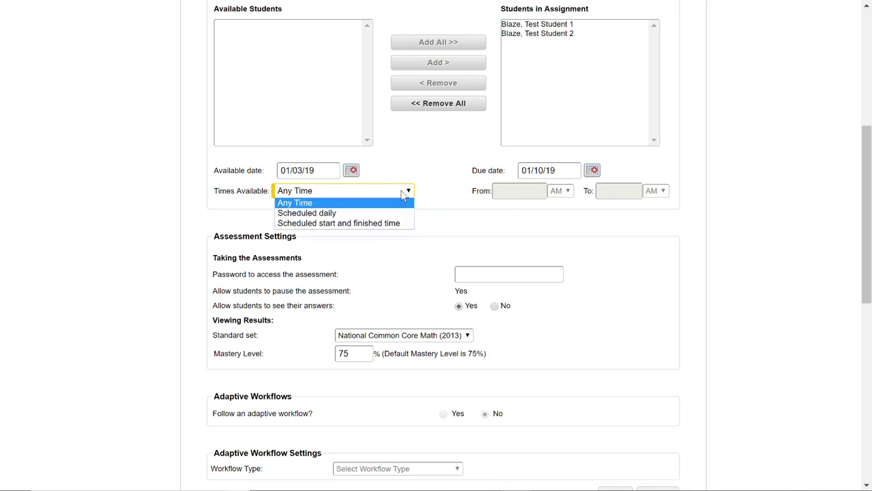
{"action": "left_click", "coordinate": [393, 225]}
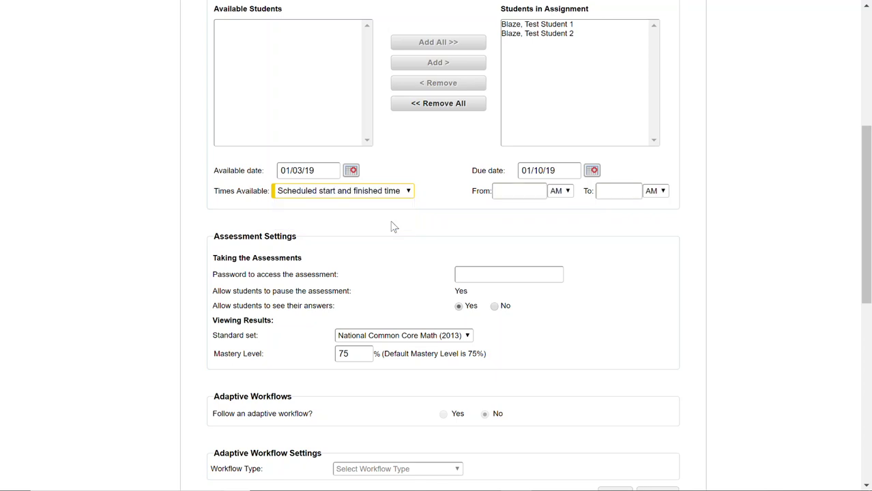
{"action": "left_click", "coordinate": [397, 193]}
{"action": "left_click", "coordinate": [378, 212]}
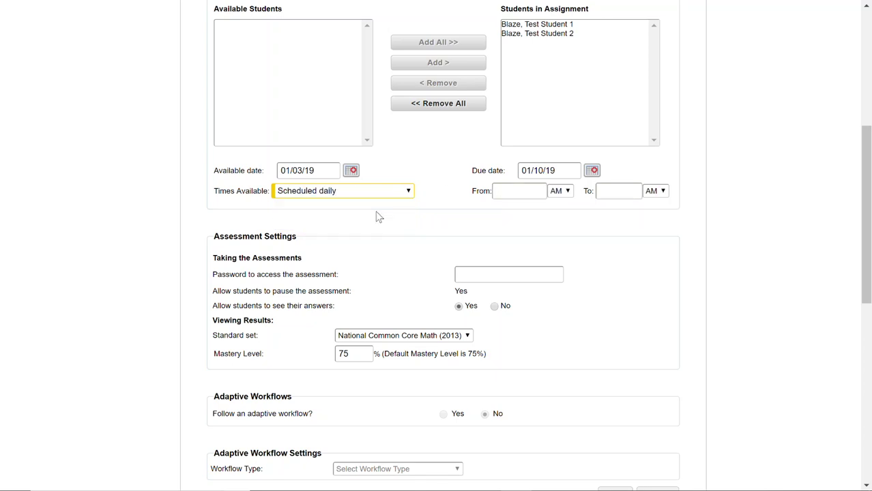
{"action": "left_click", "coordinate": [382, 205]}
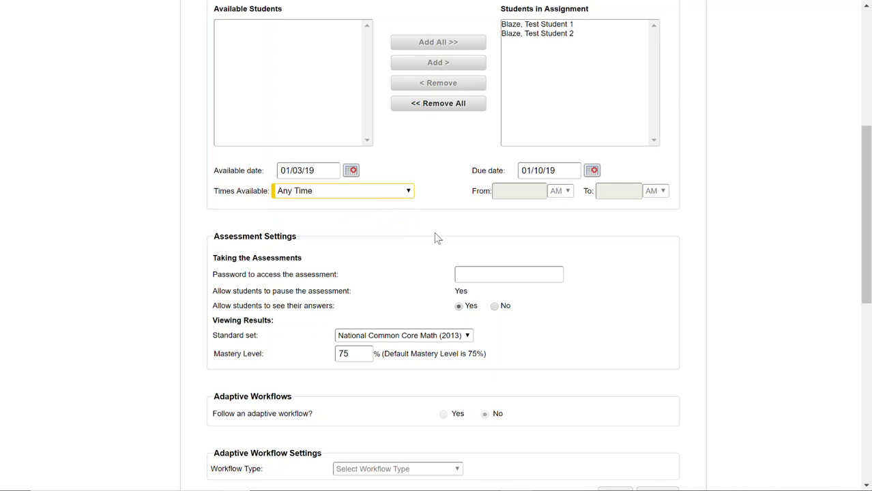
Leave the assessment's access password blank and set students seeing their answers to No
{"action": "scroll", "coordinate": [436, 237], "scroll_direction": "down", "scroll_amount": 1}
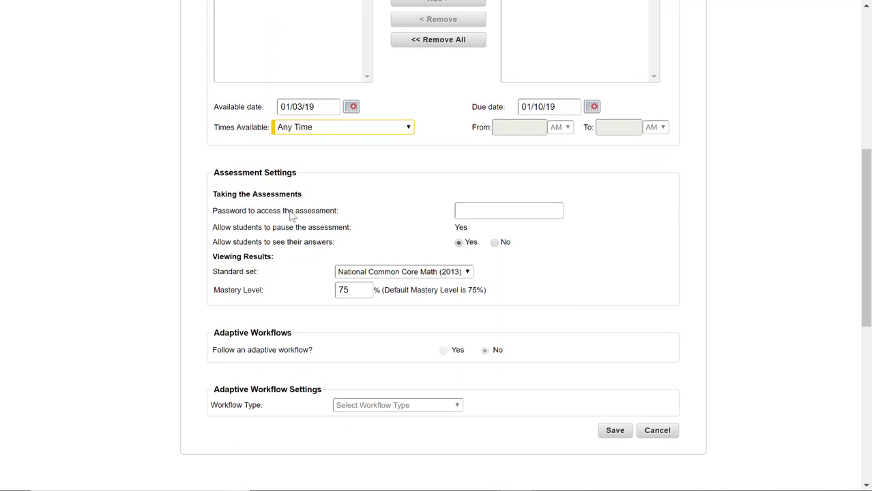
{"action": "scroll", "coordinate": [300, 215], "scroll_direction": "down", "scroll_amount": 1}
{"action": "left_click", "coordinate": [482, 150]}
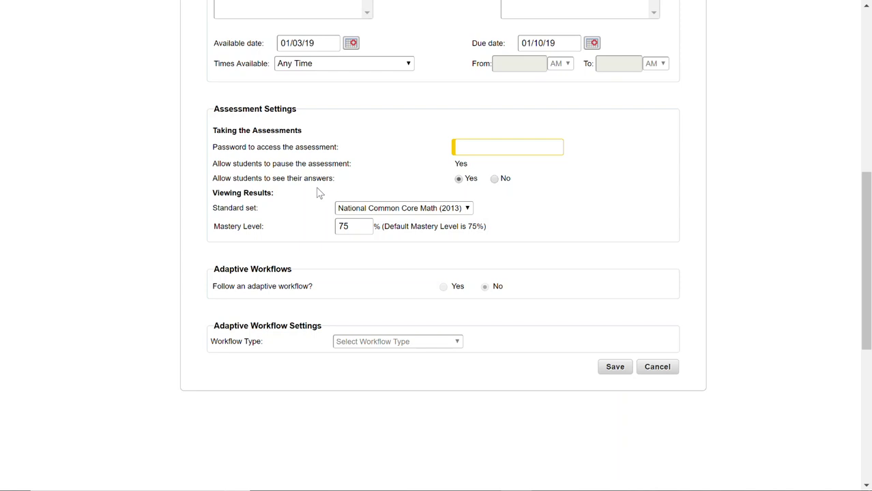
{"action": "left_click", "coordinate": [495, 180]}
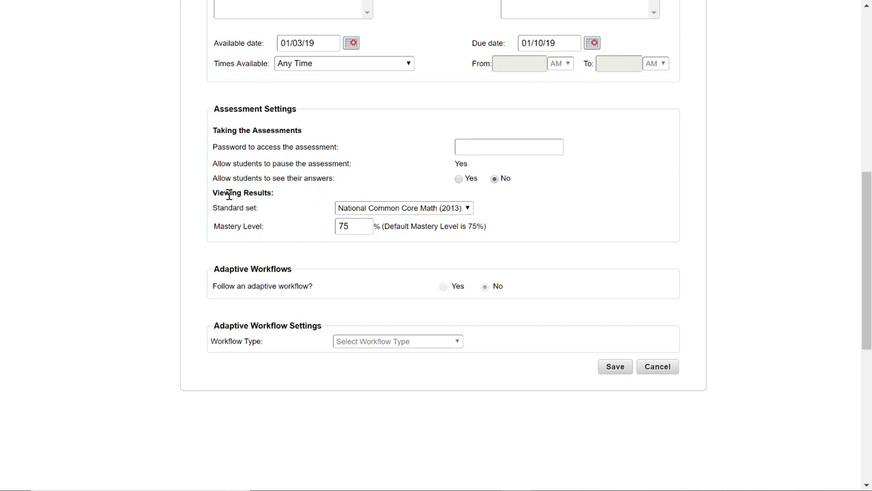
Keep the standard set at National Common Core Math (2013) and the mastery level at 75%, and save the new assignment
{"action": "left_click", "coordinate": [359, 213]}
{"action": "left_click", "coordinate": [359, 219]}
{"action": "left_click", "coordinate": [357, 207]}
{"action": "left_click", "coordinate": [355, 208]}
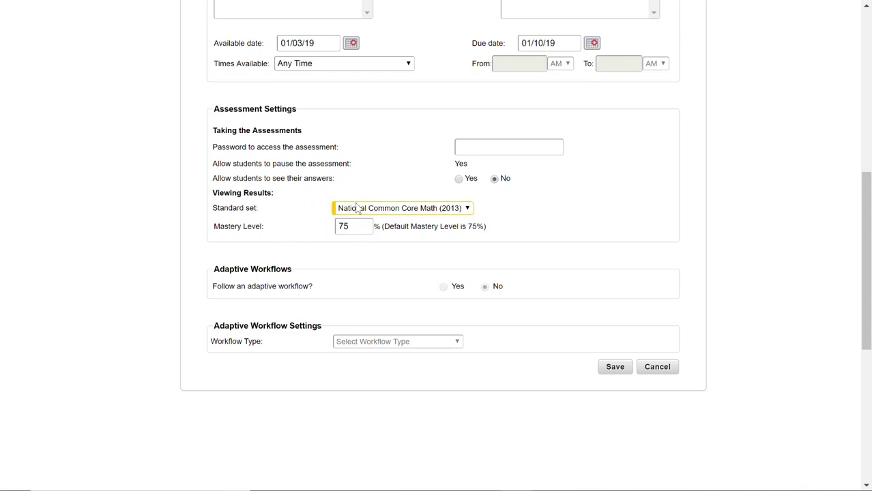
{"action": "left_click", "coordinate": [353, 226]}
{"action": "left_click_drag", "start_coordinate": [358, 226], "coordinate": [343, 225]}
{"action": "left_click", "coordinate": [363, 229]}
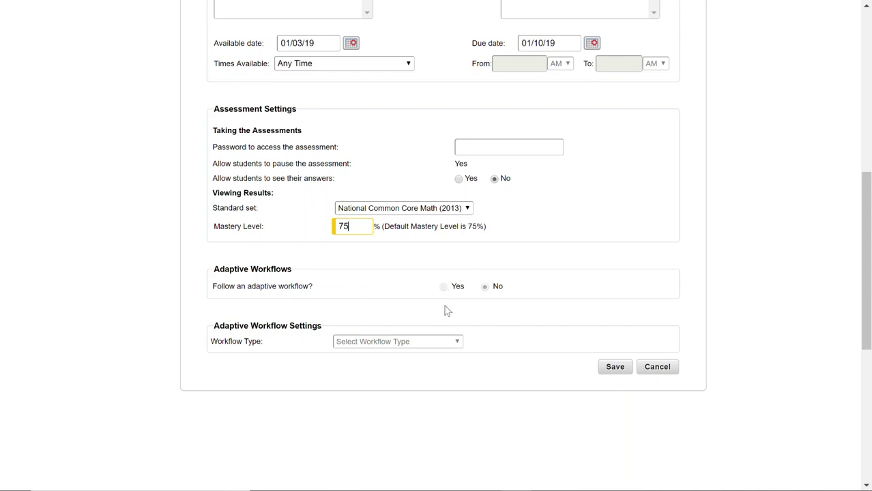
{"action": "left_click", "coordinate": [615, 368]}
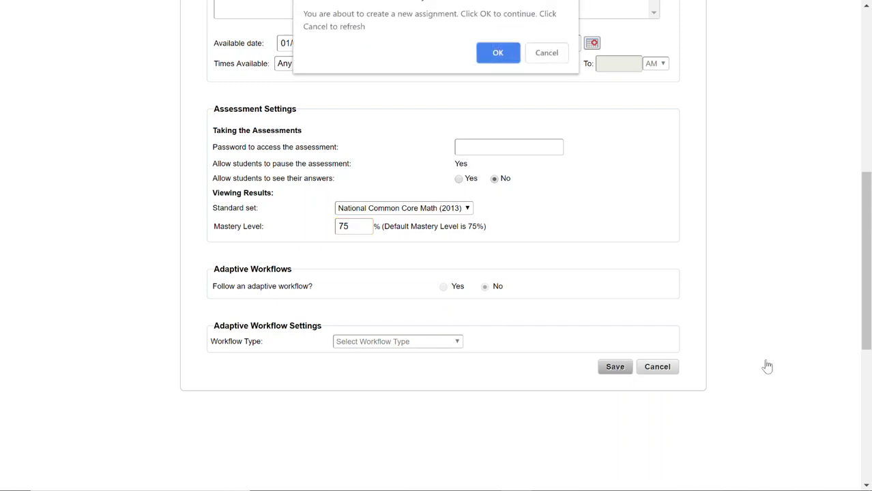
{"action": "left_click", "coordinate": [500, 52]}
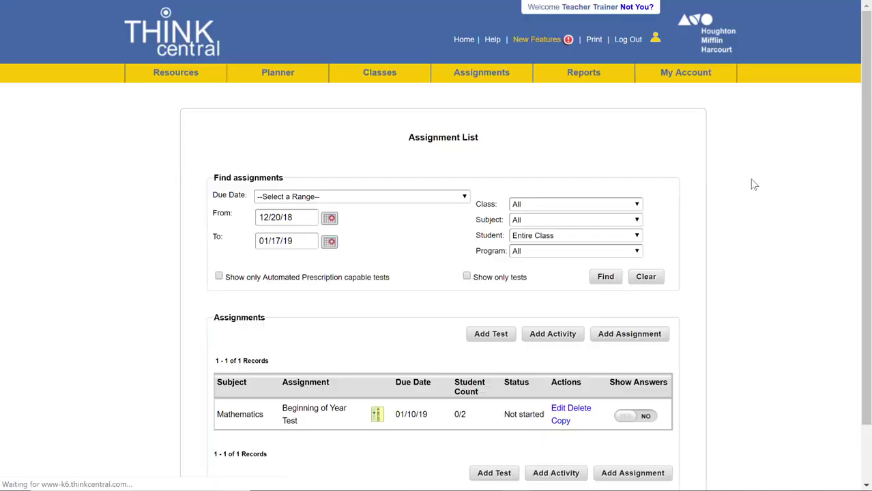
Turn on showing answers for the Beginning of Year Test in the assignment list, and switch it back to No
{"action": "scroll", "coordinate": [710, 234], "scroll_direction": "down", "scroll_amount": 3}
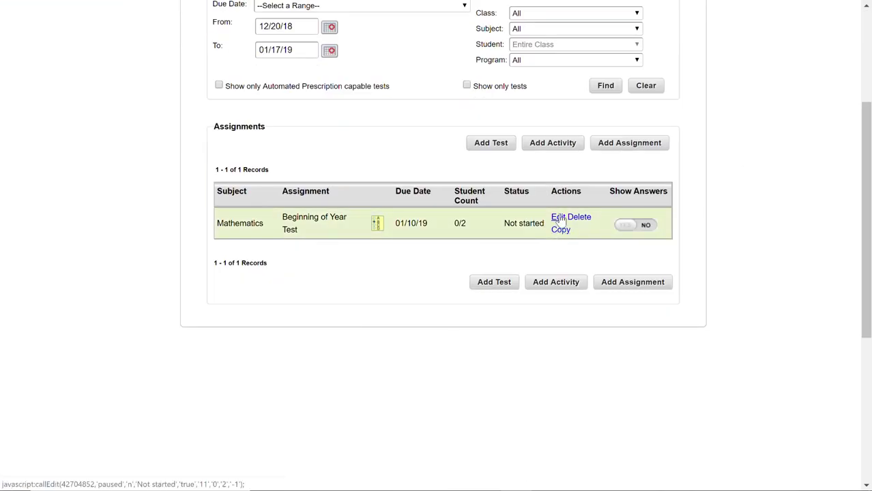
{"action": "left_click", "coordinate": [647, 229]}
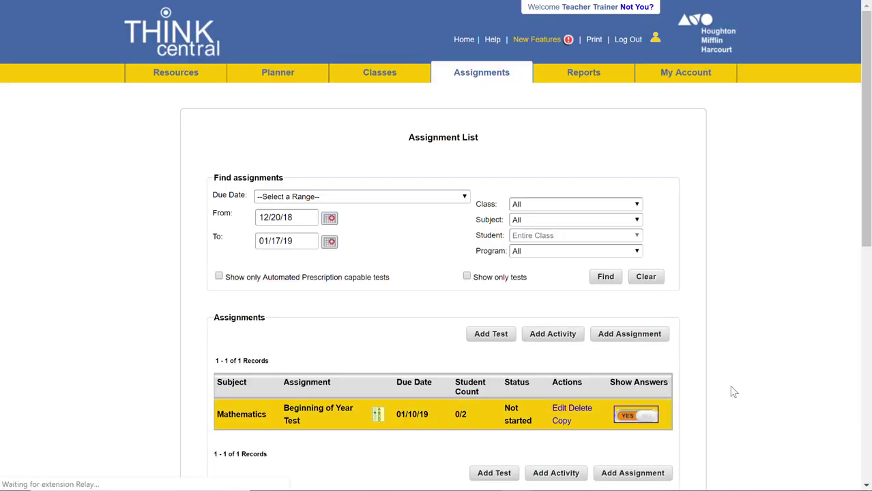
{"action": "scroll", "coordinate": [601, 372], "scroll_direction": "down", "scroll_amount": 2}
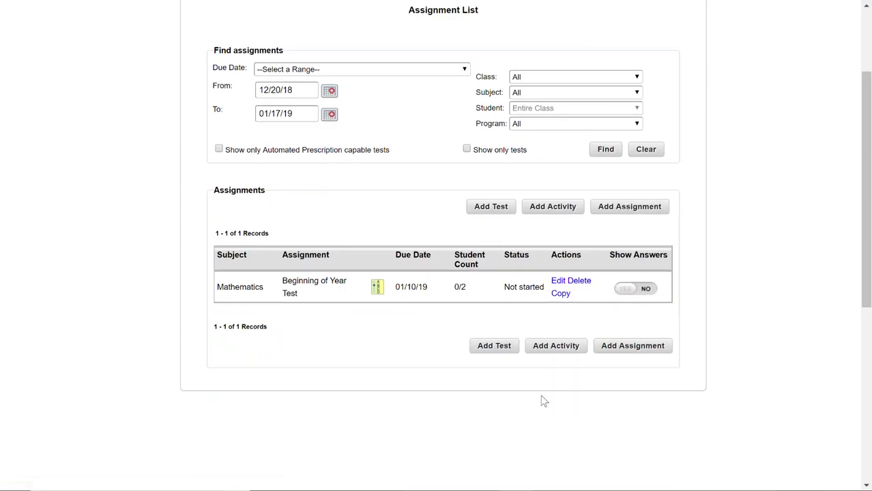
{"action": "scroll", "coordinate": [544, 401], "scroll_direction": "up", "scroll_amount": 2}
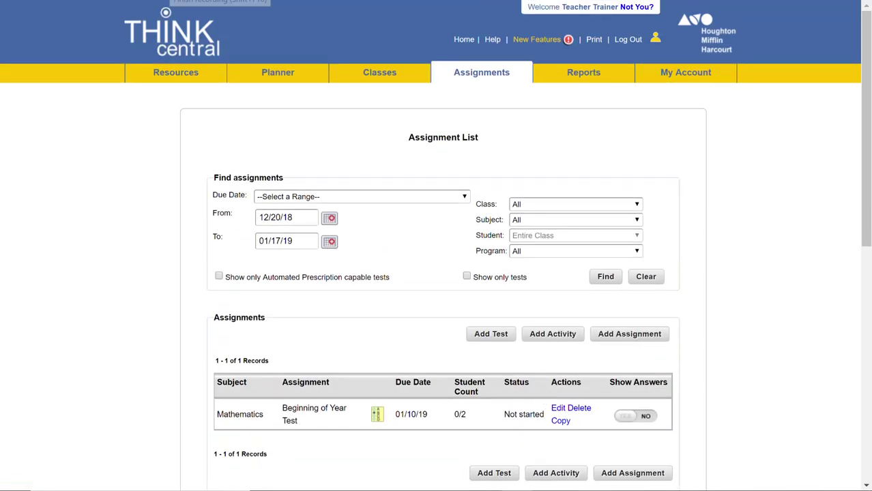
Return to the home dashboard and browse the Go Math resources for Grade 1
{"action": "left_click", "coordinate": [179, 45]}
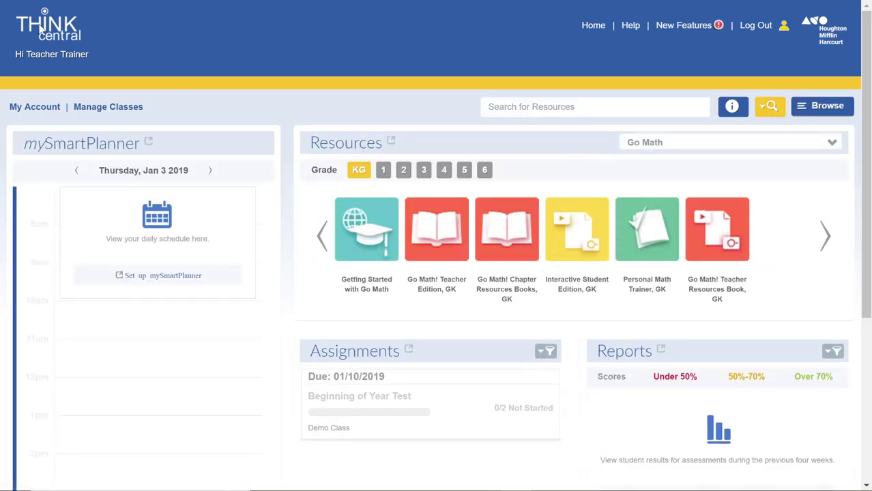
{"action": "left_click", "coordinate": [823, 240]}
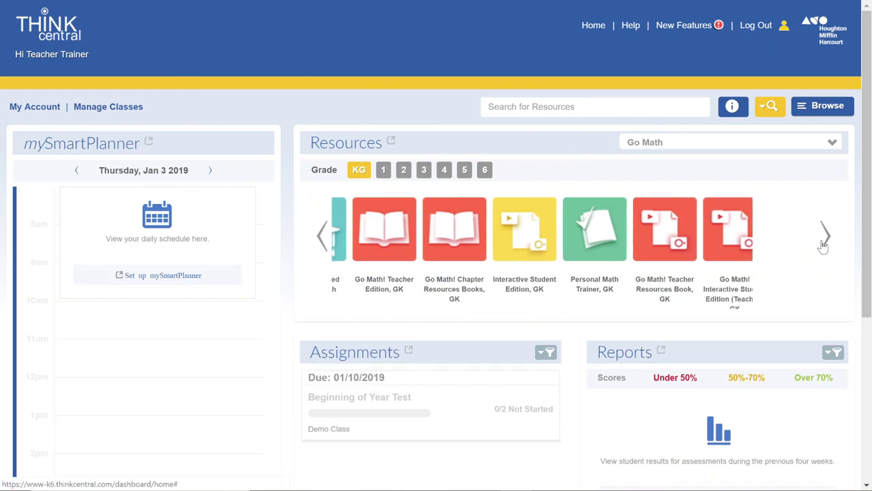
{"action": "left_click", "coordinate": [382, 172]}
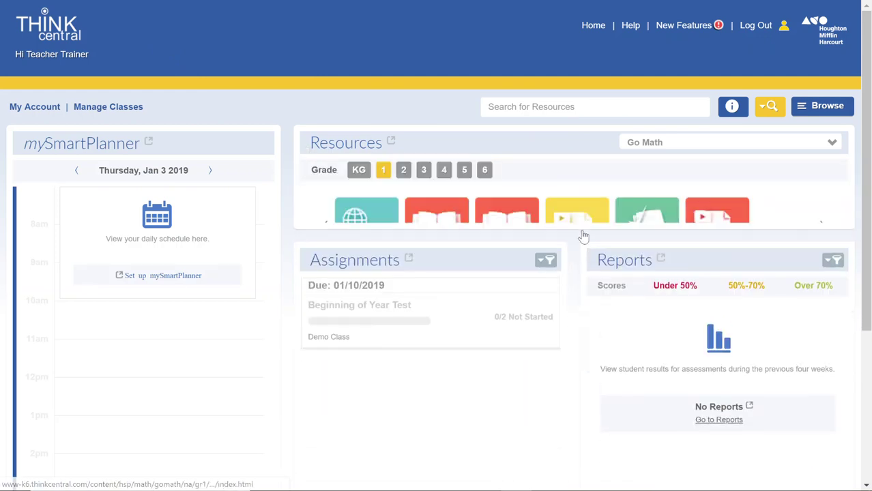
{"action": "left_click", "coordinate": [826, 237]}
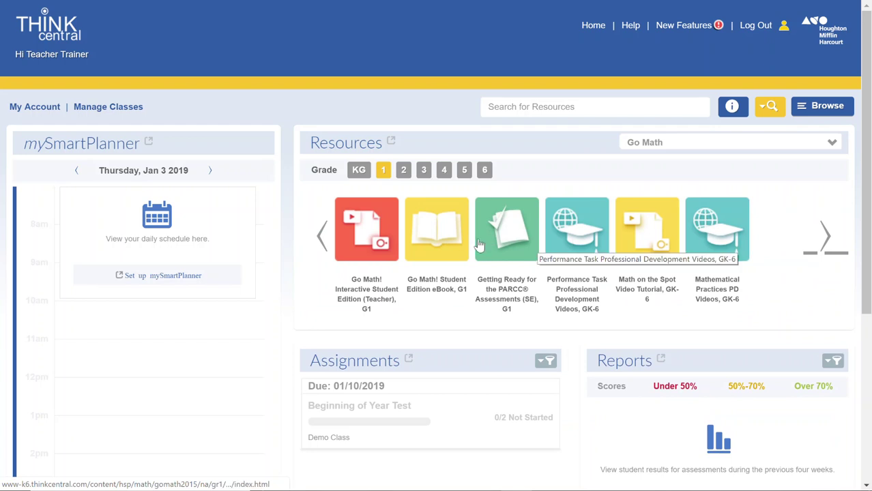
Search the resources for "lesson 2.6" and filter the results to Go Math, Grade 1
{"action": "left_click", "coordinate": [526, 107]}
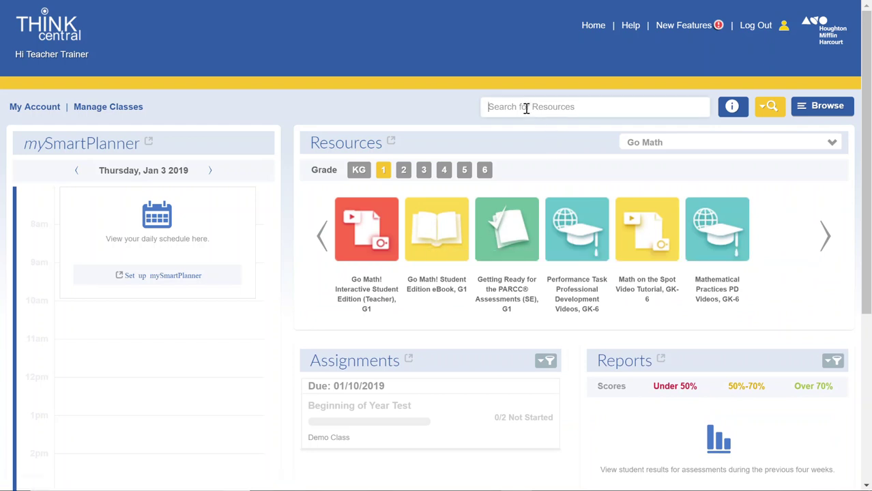
{"action": "type", "text": "lesson"}
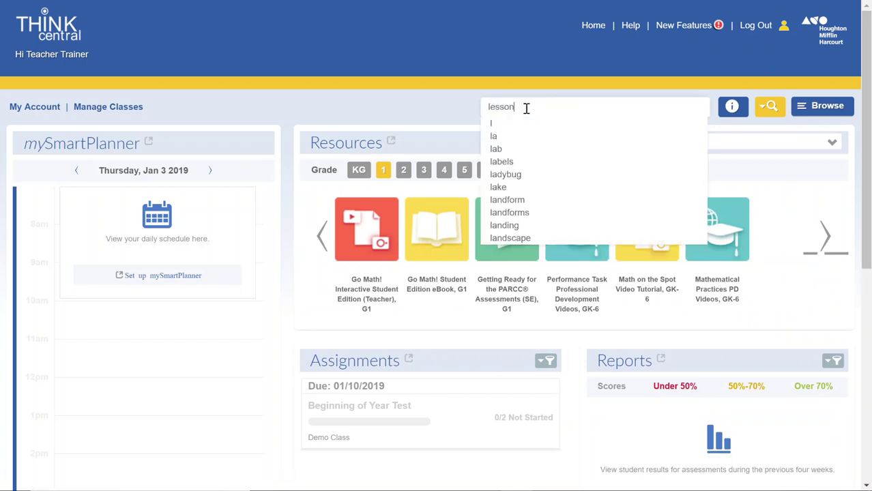
{"action": "type", "text": " 2.6"}
{"action": "key", "text": "Return"}
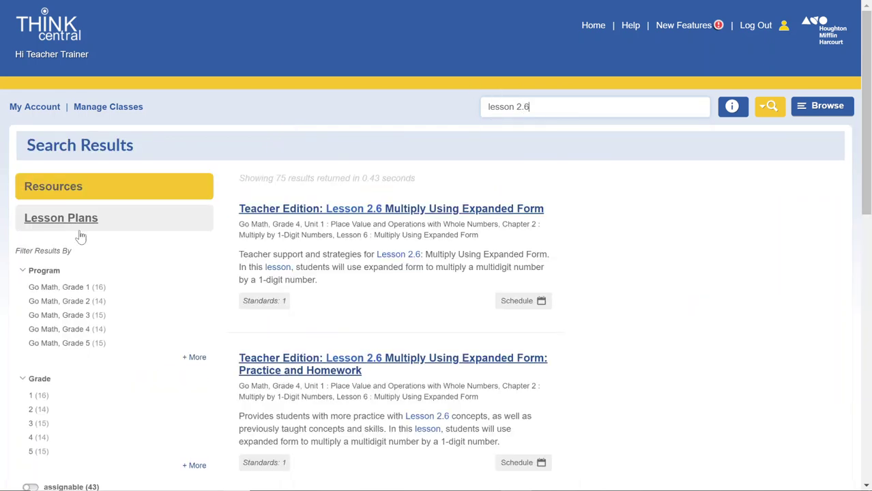
{"action": "left_click", "coordinate": [59, 287]}
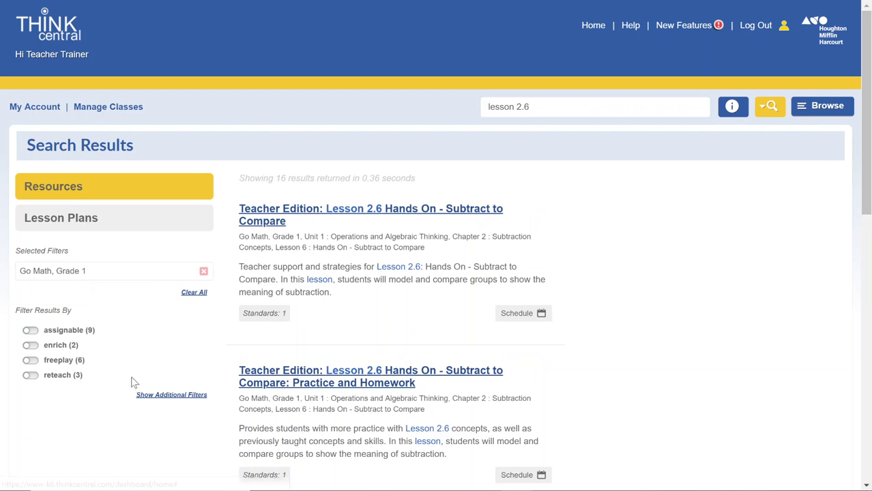
Apply the assignable filter to the Grade 1 results and remove it again
{"action": "scroll", "coordinate": [135, 382], "scroll_direction": "down", "scroll_amount": 1}
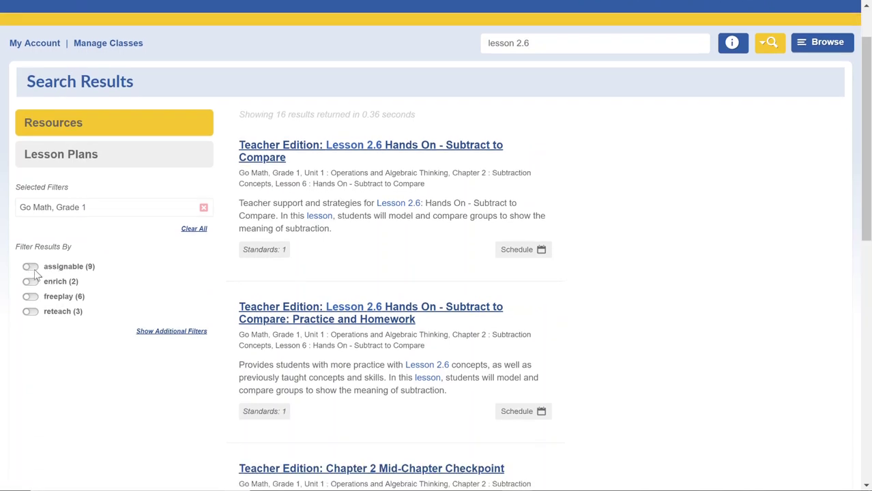
{"action": "left_click", "coordinate": [32, 268]}
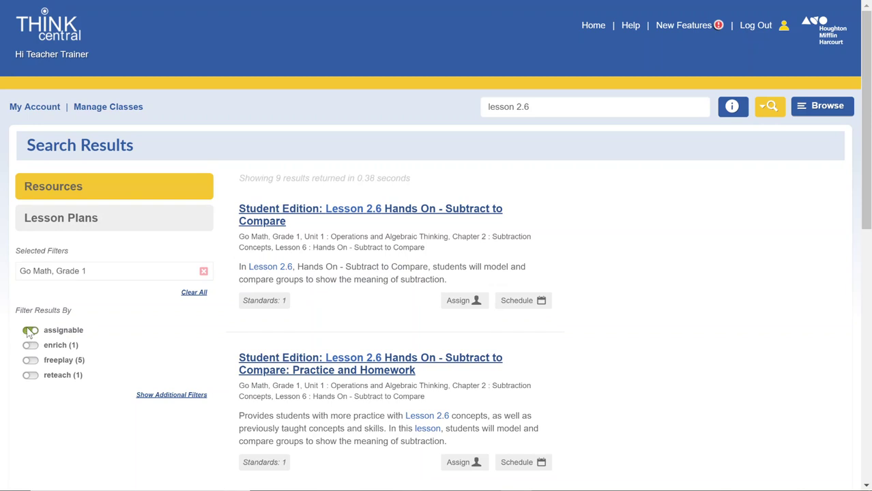
{"action": "left_click", "coordinate": [30, 332]}
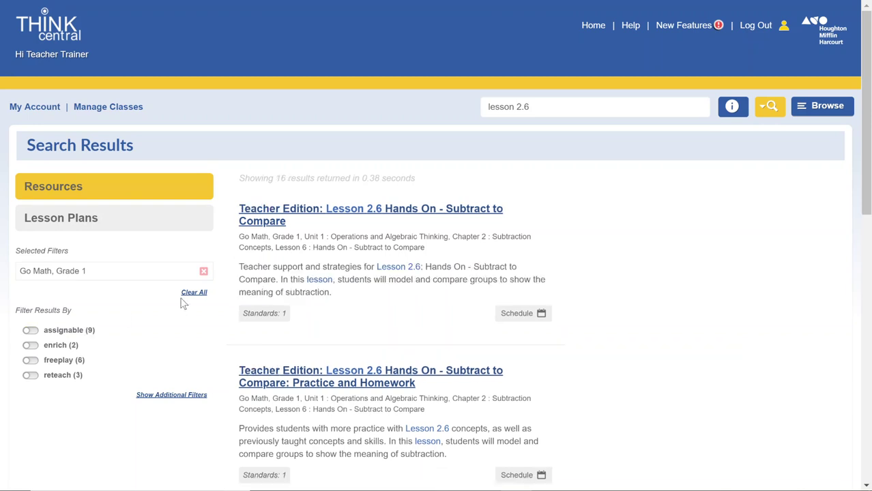
Look through the Grade 1 results for lesson 2.6 and limit them to assignable resources
{"action": "scroll", "coordinate": [327, 255], "scroll_direction": "down", "scroll_amount": 6}
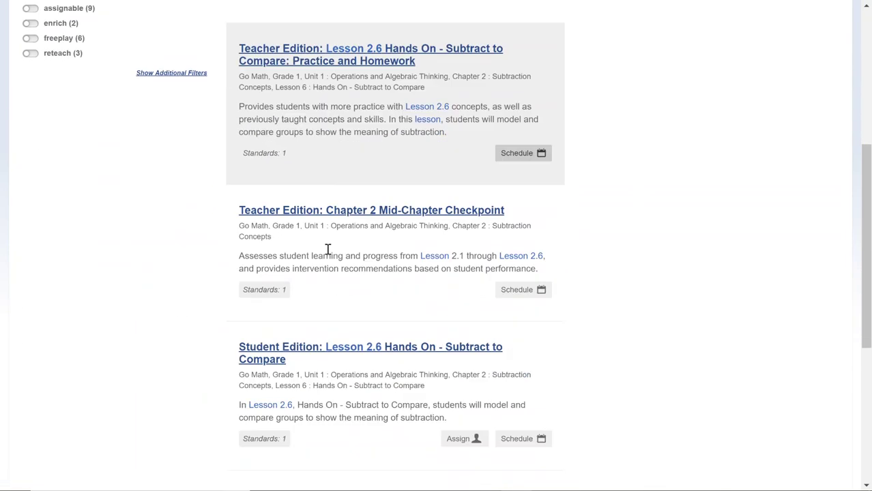
{"action": "scroll", "coordinate": [327, 253], "scroll_direction": "down", "scroll_amount": 3}
{"action": "scroll", "coordinate": [328, 249], "scroll_direction": "up", "scroll_amount": 4}
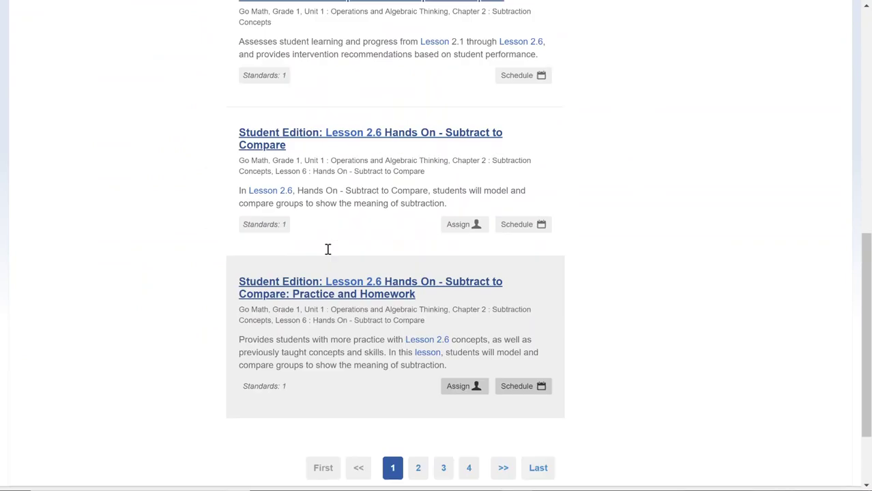
{"action": "scroll", "coordinate": [327, 249], "scroll_direction": "up", "scroll_amount": 3}
{"action": "scroll", "coordinate": [327, 250], "scroll_direction": "up", "scroll_amount": 1}
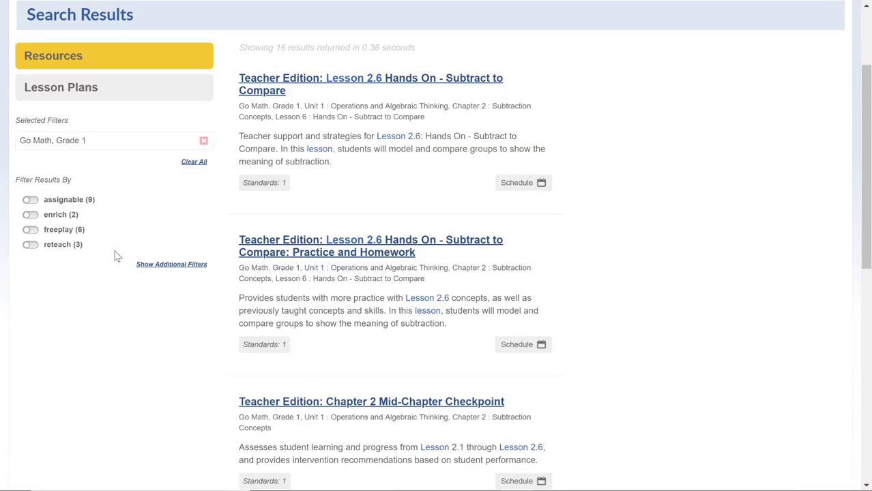
{"action": "left_click", "coordinate": [31, 200]}
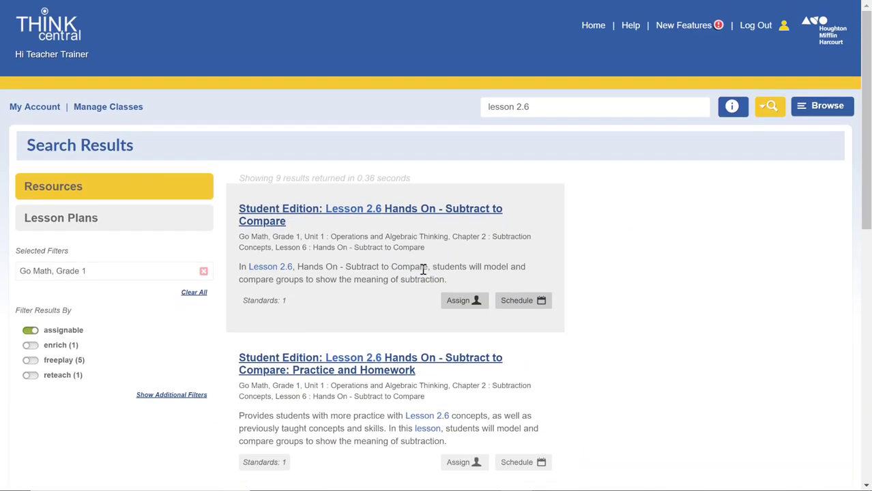
{"action": "scroll", "coordinate": [423, 270], "scroll_direction": "down", "scroll_amount": 1}
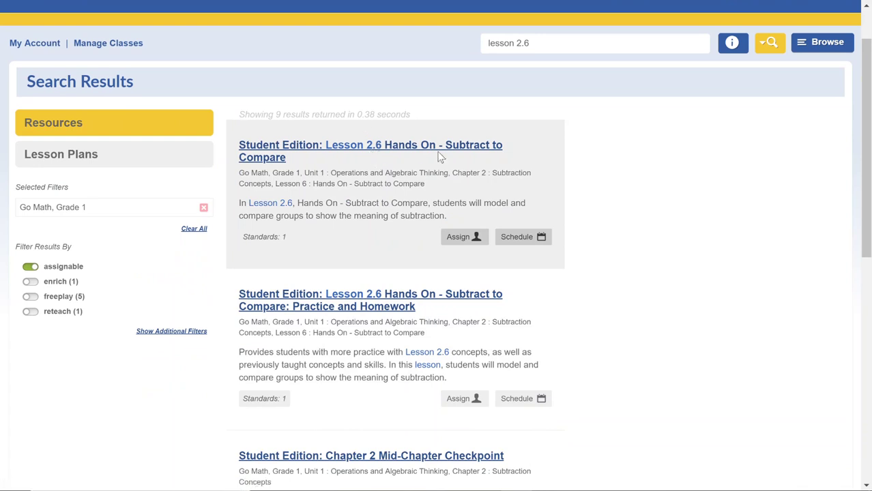
Preview the ISE Student View for Lesson 2.6 from the search results, looking through the Essential Question and Listen and Draw activities
{"action": "scroll", "coordinate": [440, 159], "scroll_direction": "down", "scroll_amount": 1}
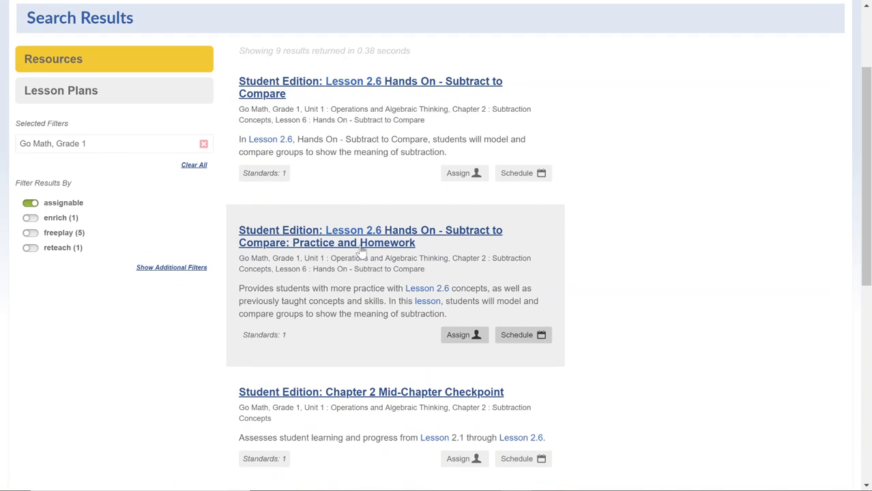
{"action": "scroll", "coordinate": [409, 253], "scroll_direction": "down", "scroll_amount": 2}
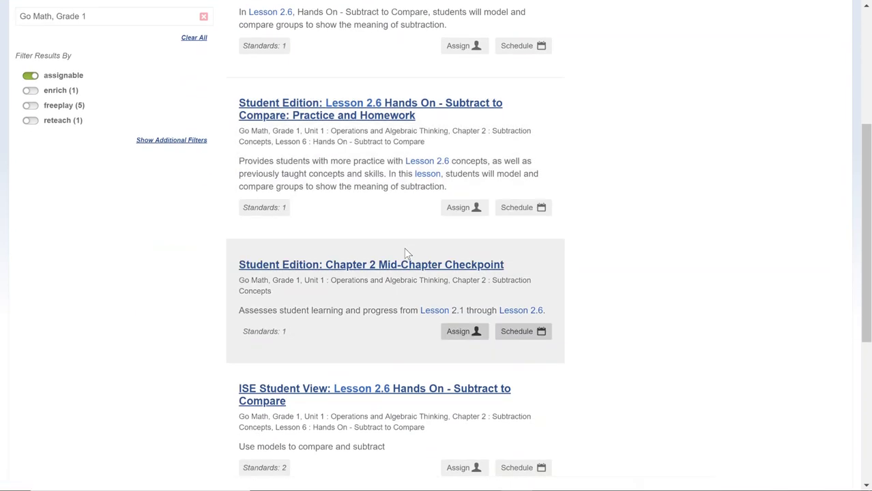
{"action": "scroll", "coordinate": [422, 300], "scroll_direction": "down", "scroll_amount": 2}
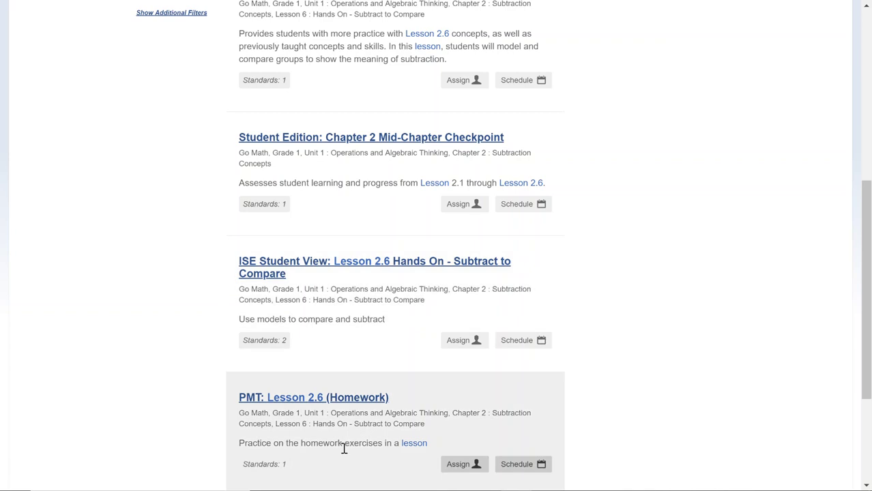
{"action": "left_click", "coordinate": [304, 266]}
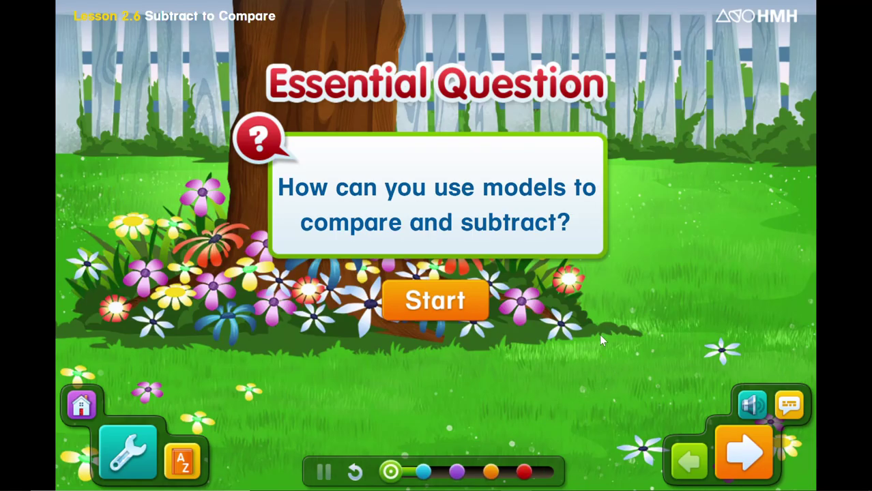
{"action": "left_click", "coordinate": [425, 292]}
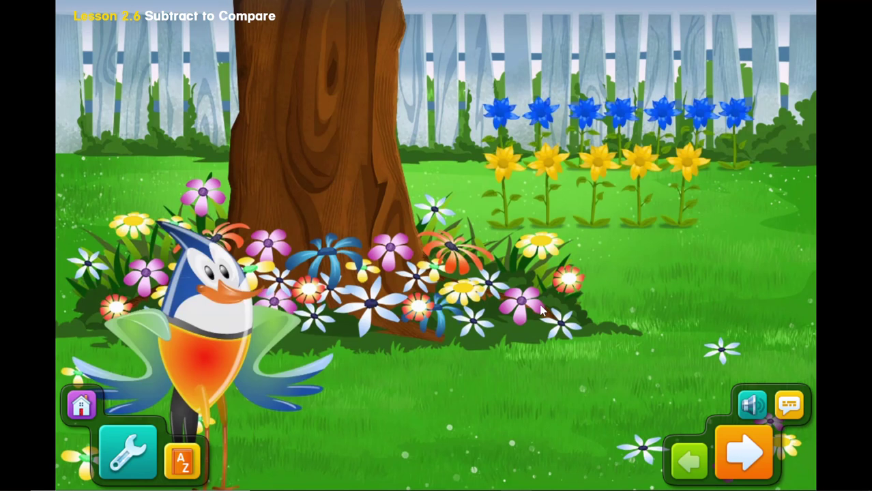
{"action": "left_click", "coordinate": [747, 459]}
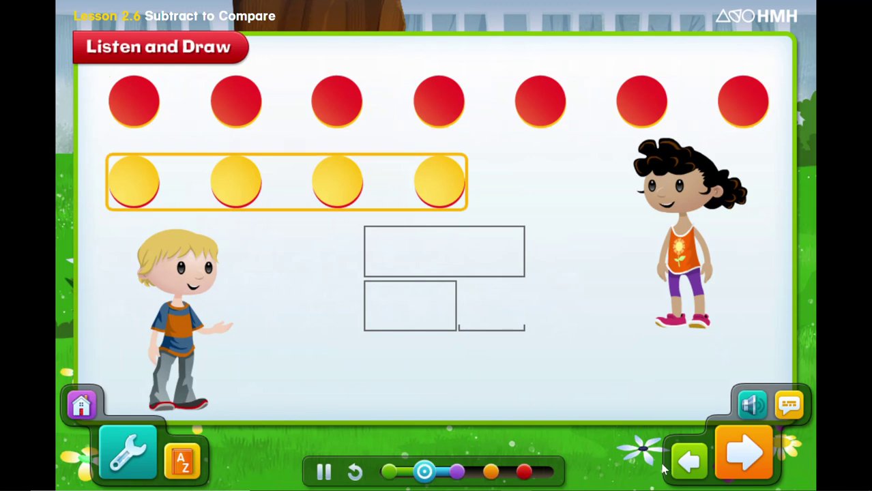
{"action": "left_click", "coordinate": [690, 464]}
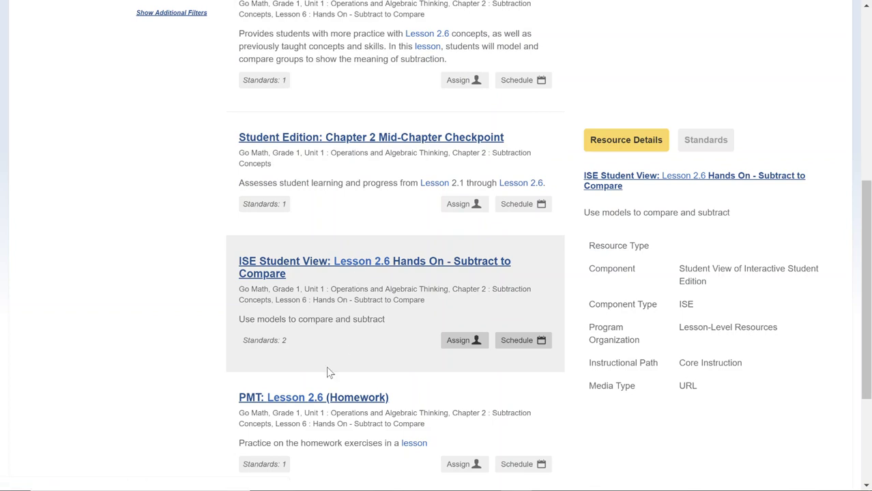
Open the Student Edition for Lesson 2.6 Hands On - Subtract to Compare and page through its pages 99 to 101 and back
{"action": "scroll", "coordinate": [326, 369], "scroll_direction": "up", "scroll_amount": 3}
{"action": "scroll", "coordinate": [320, 346], "scroll_direction": "up", "scroll_amount": 3}
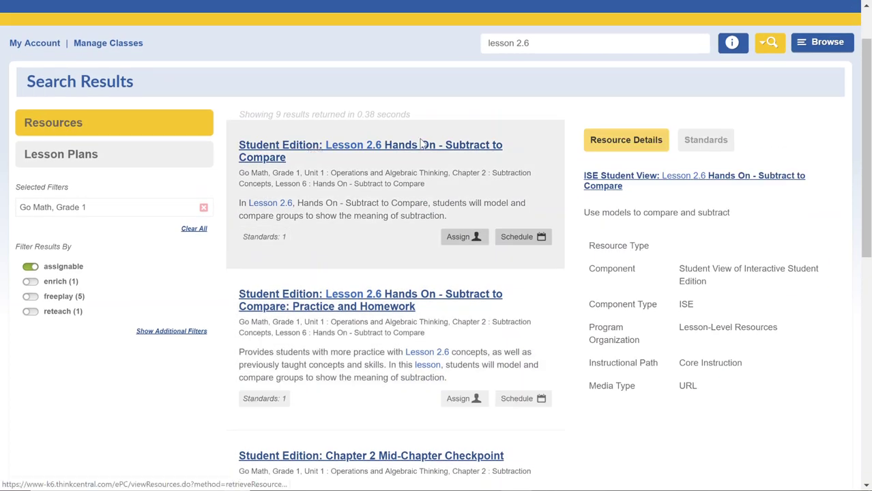
{"action": "left_click", "coordinate": [459, 148]}
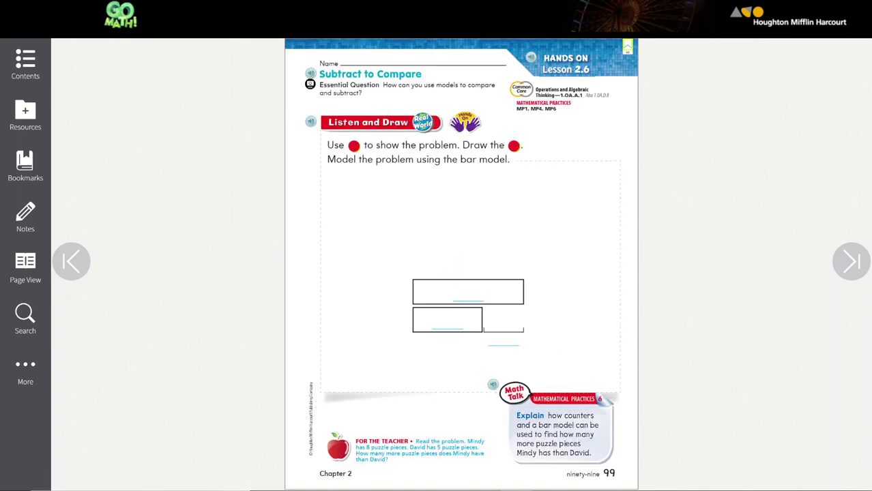
{"action": "left_click", "coordinate": [851, 261]}
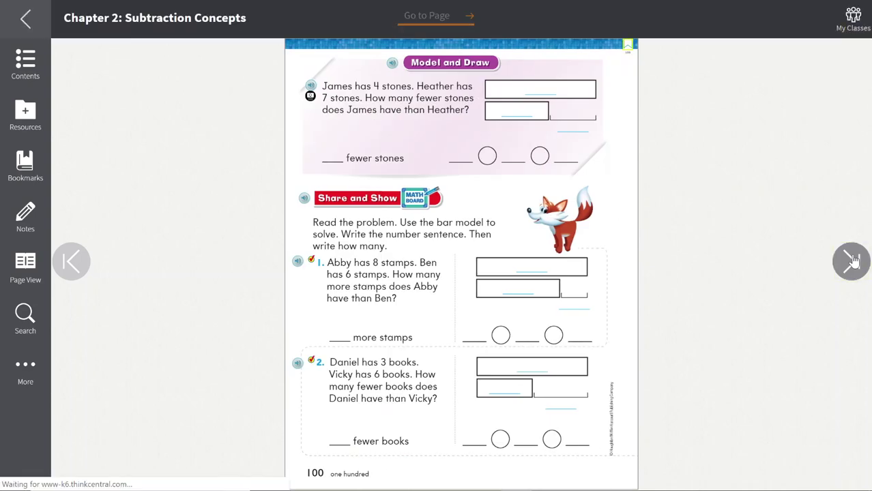
{"action": "left_click", "coordinate": [852, 261]}
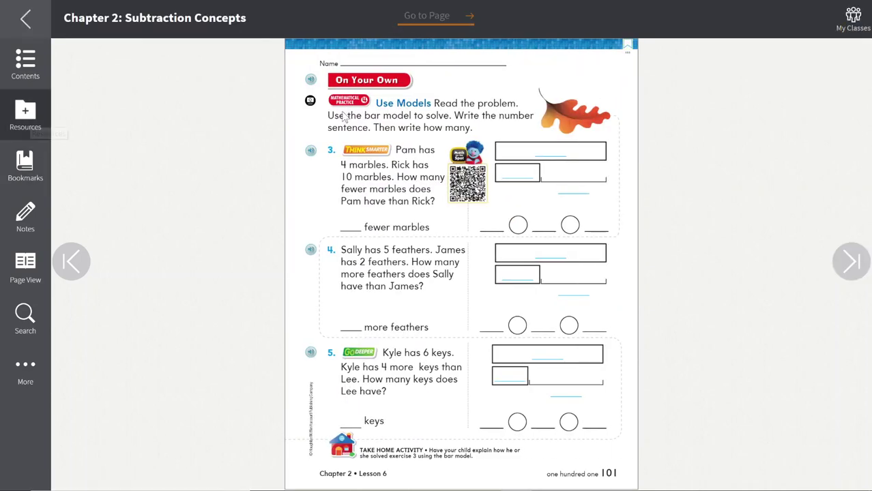
{"action": "left_click", "coordinate": [26, 21]}
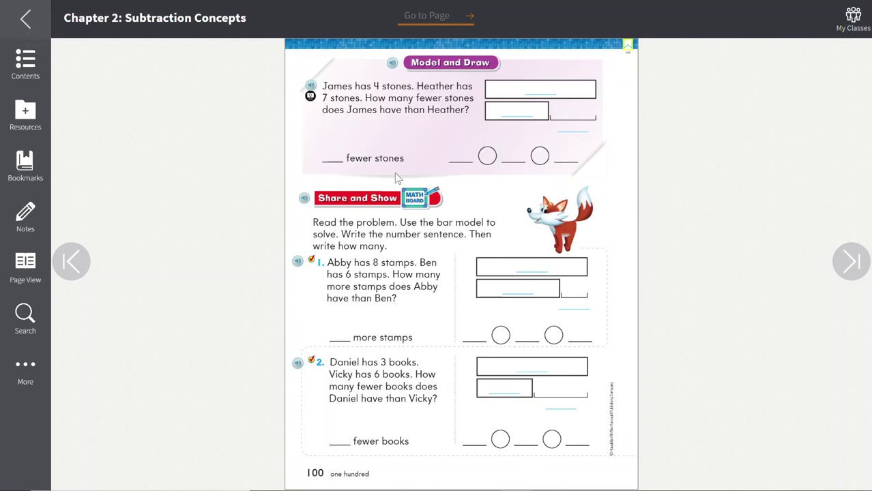
{"action": "left_click", "coordinate": [25, 20]}
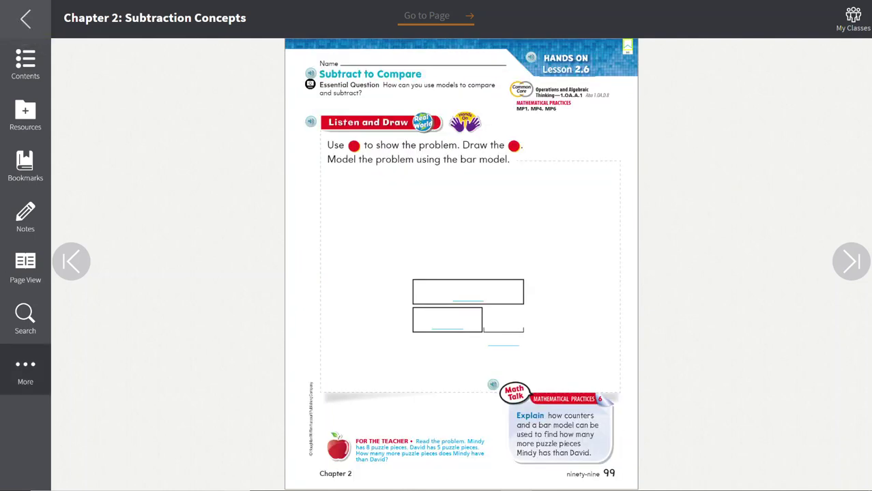
Inspect the Student Edition's page view options and lesson resources, then close the book preview
{"action": "left_click", "coordinate": [26, 370]}
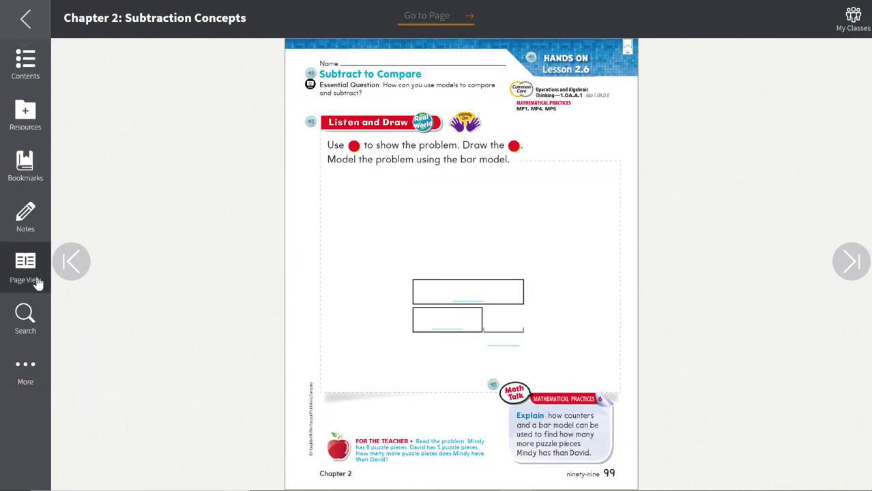
{"action": "left_click", "coordinate": [27, 268]}
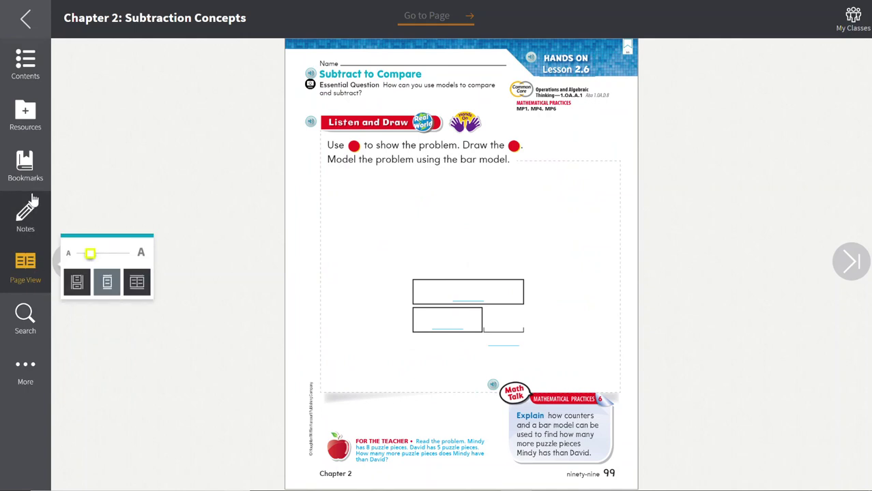
{"action": "left_click", "coordinate": [30, 273]}
{"action": "left_click", "coordinate": [30, 116]}
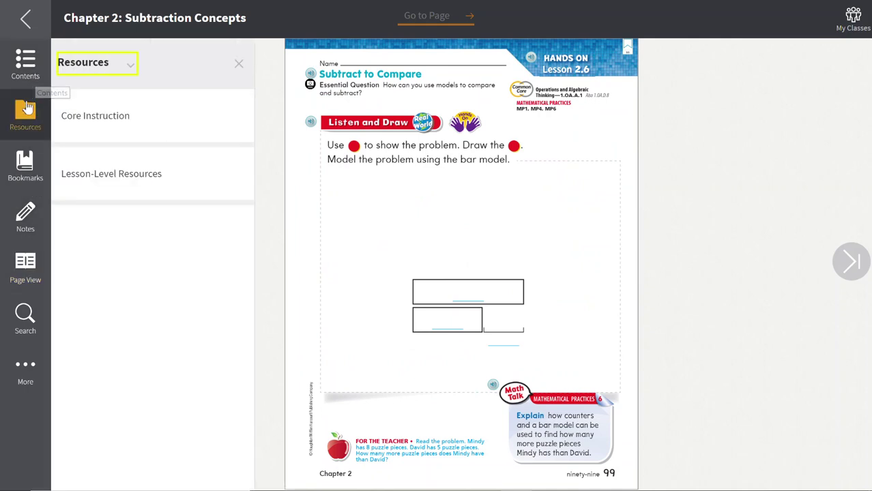
{"action": "left_click", "coordinate": [28, 113]}
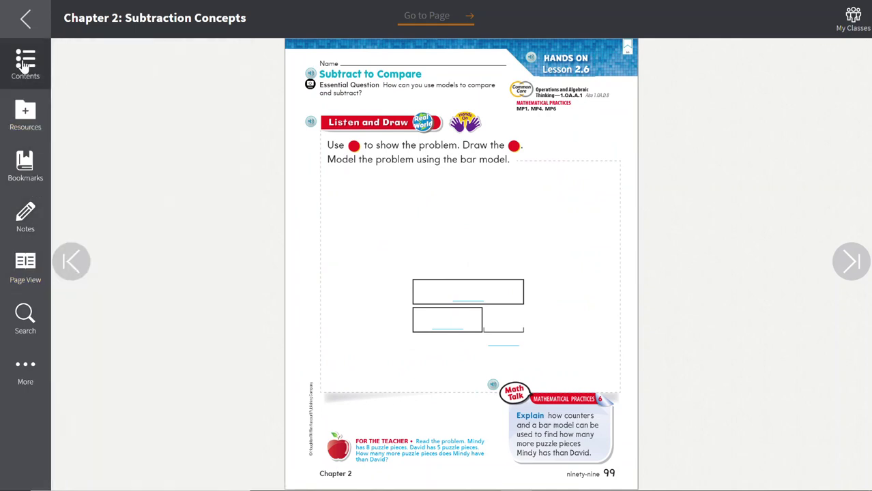
{"action": "left_click", "coordinate": [36, 19]}
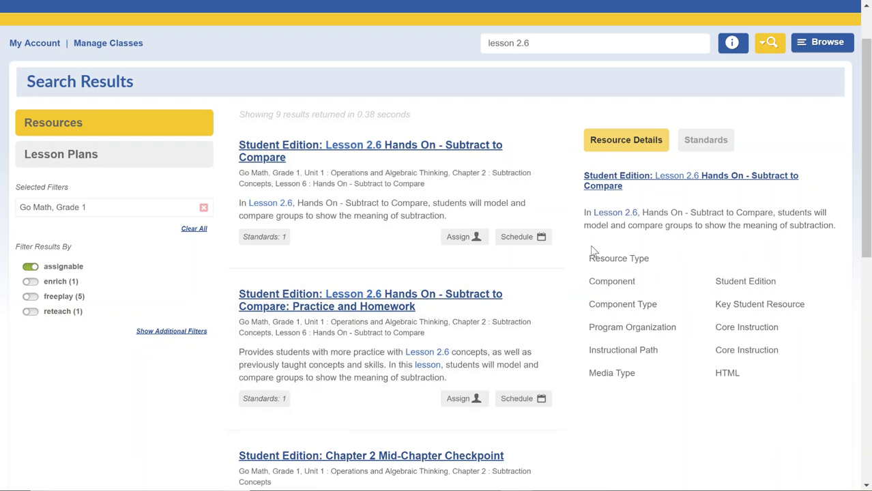
Preview the PMT: Lesson 2.6 (Homework) resource and add it directly to an assignment without modifying it
{"action": "scroll", "coordinate": [586, 253], "scroll_direction": "down", "scroll_amount": 1}
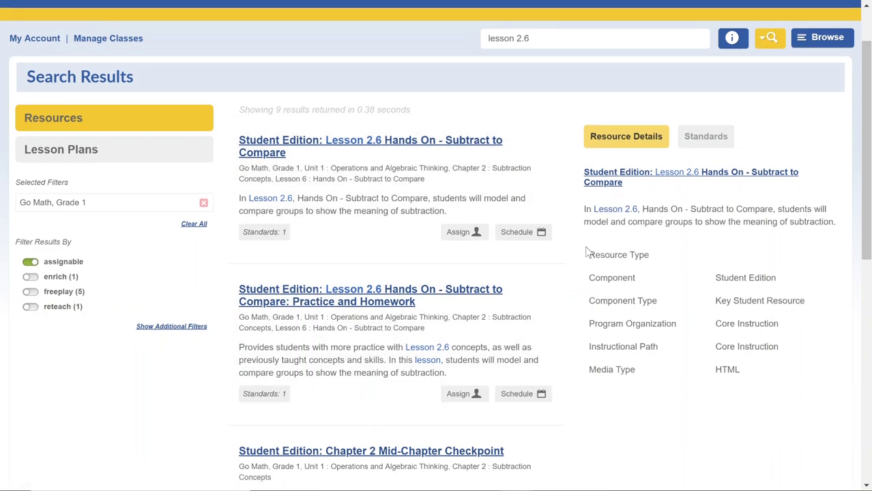
{"action": "scroll", "coordinate": [327, 127], "scroll_direction": "down", "scroll_amount": 2}
{"action": "scroll", "coordinate": [273, 205], "scroll_direction": "down", "scroll_amount": 3}
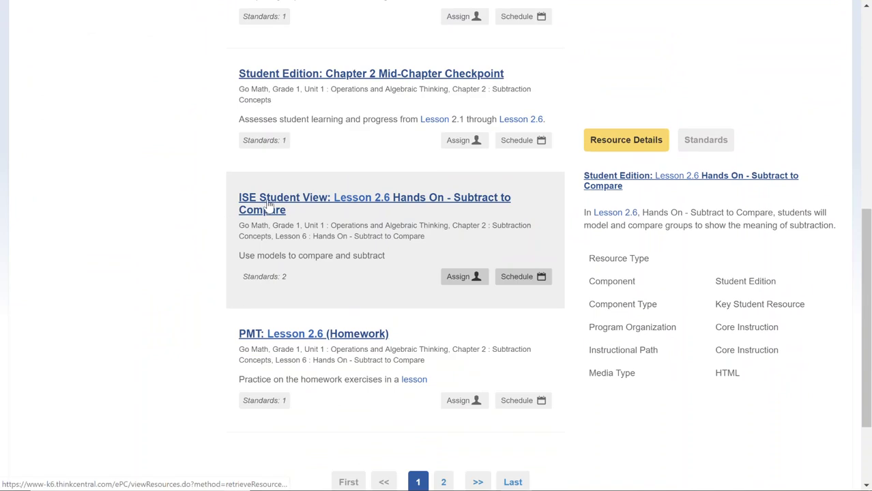
{"action": "left_click", "coordinate": [247, 336]}
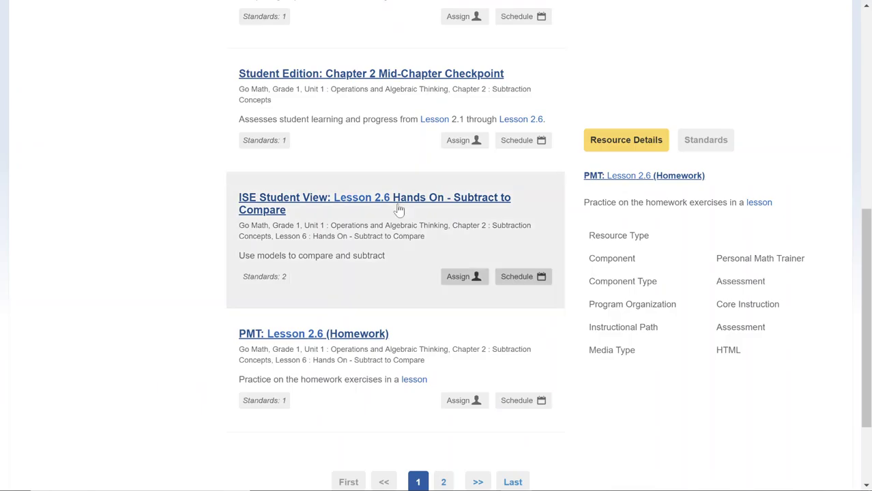
{"action": "left_click", "coordinate": [449, 403]}
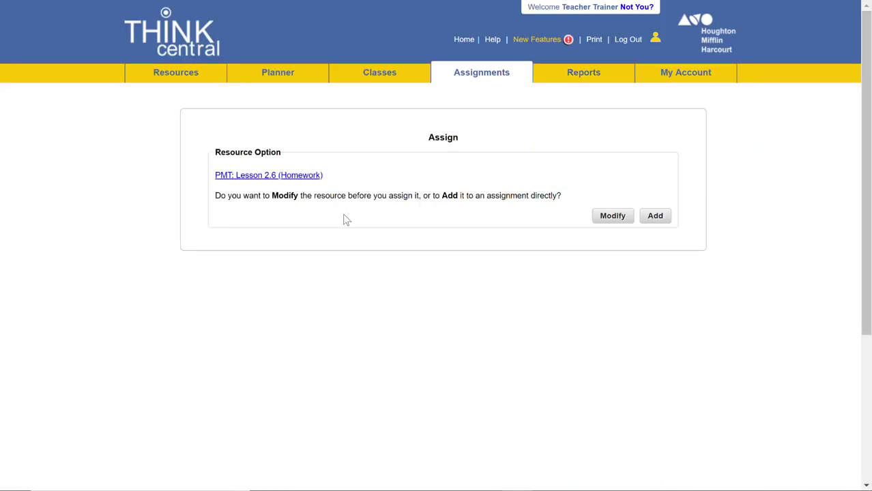
{"action": "left_click", "coordinate": [660, 217]}
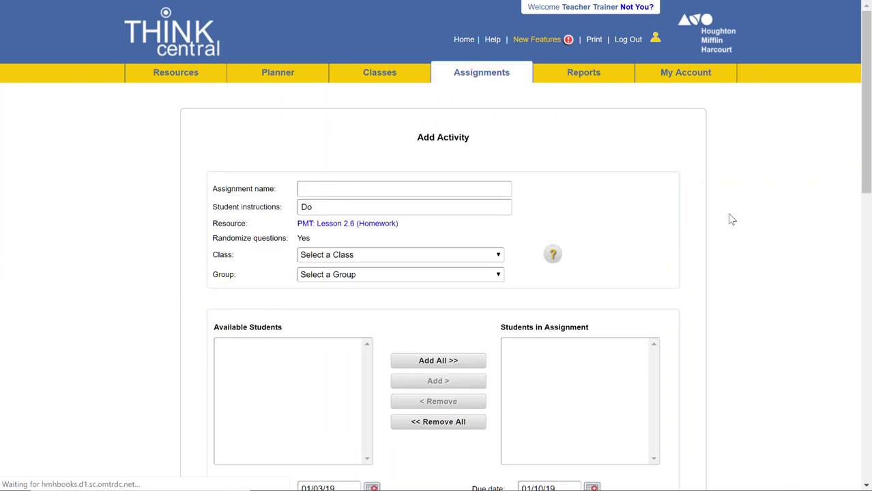
Name the assignment PMT 2.6 and assign it to all students in Demo Class
{"action": "scroll", "coordinate": [561, 164], "scroll_direction": "down", "scroll_amount": 1}
{"action": "left_click", "coordinate": [400, 124]}
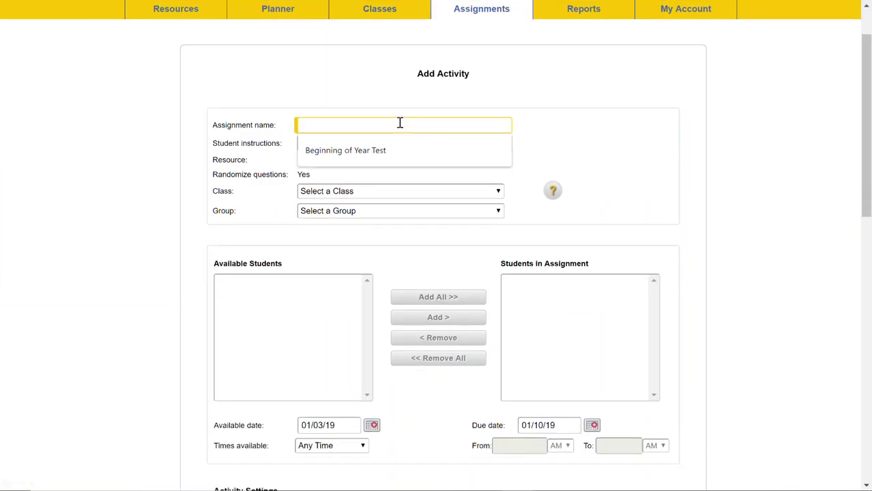
{"action": "type", "text": "PMT 2.6"}
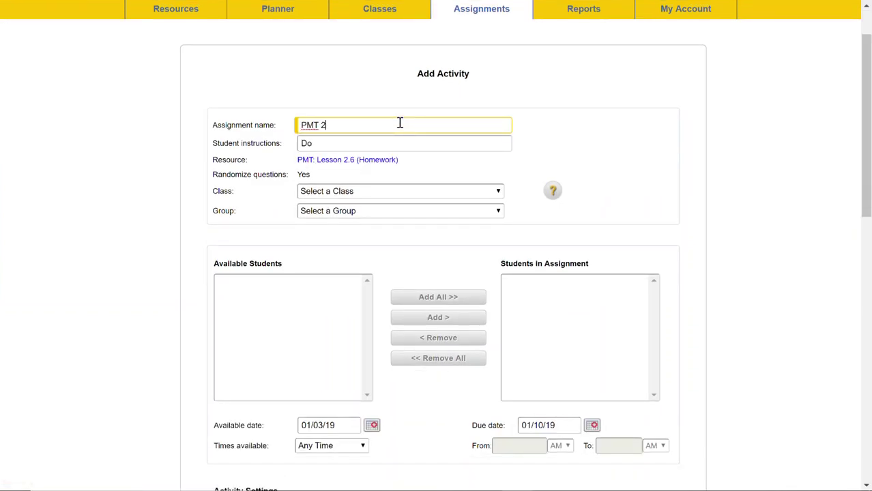
{"action": "left_click", "coordinate": [312, 197]}
{"action": "left_click", "coordinate": [318, 213]}
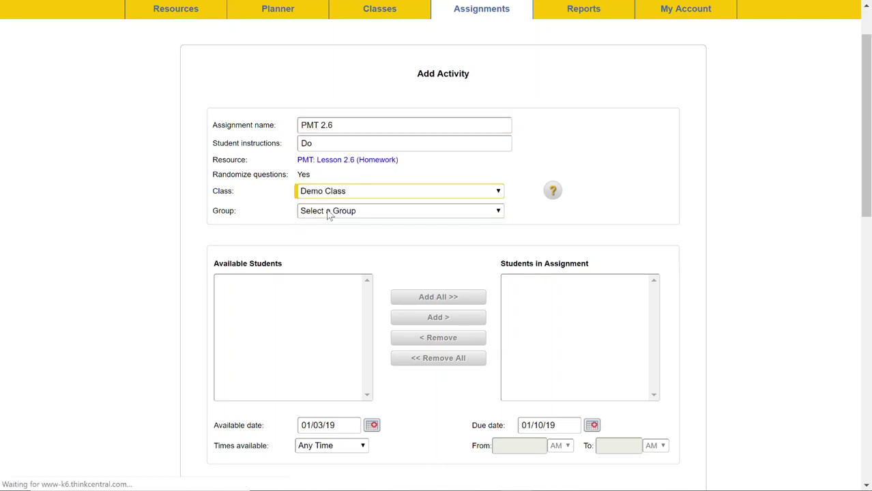
{"action": "scroll", "coordinate": [267, 274], "scroll_direction": "down", "scroll_amount": 2}
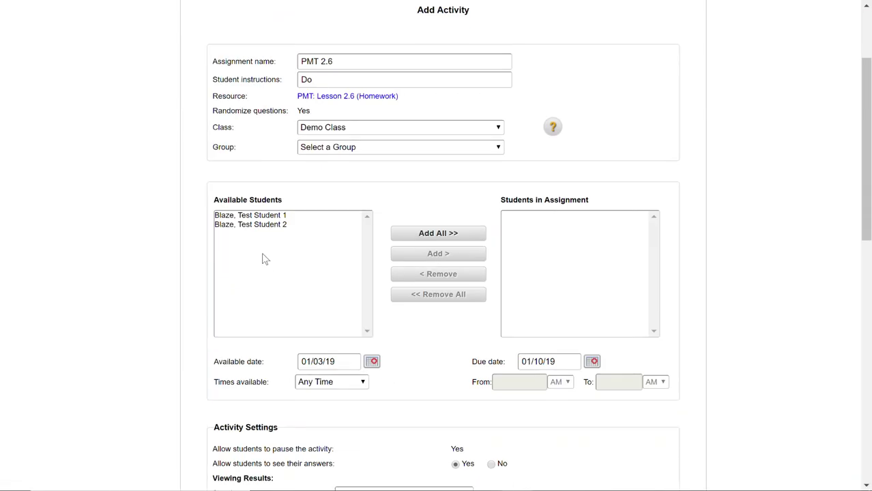
{"action": "left_click", "coordinate": [466, 237]}
Make the activity follow an adaptive workflow of the type Daily Intervention and Enrichment, keeping the default enrichment threshold
{"action": "scroll", "coordinate": [346, 241], "scroll_direction": "down", "scroll_amount": 3}
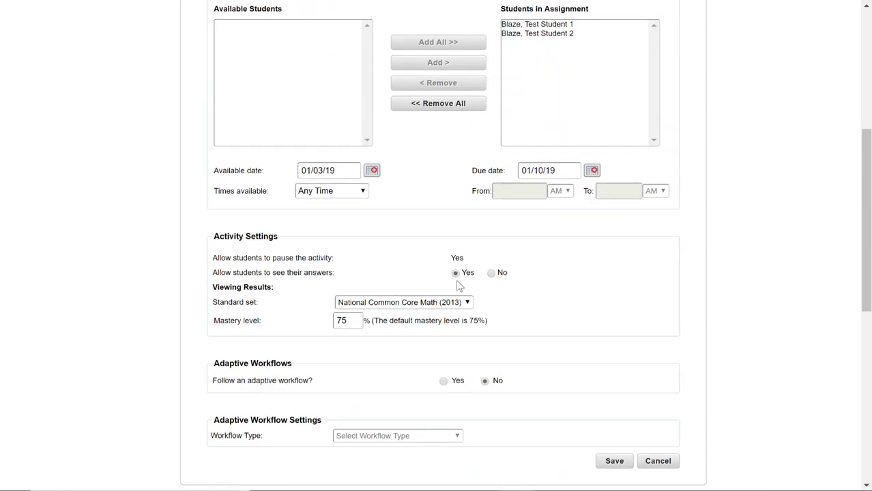
{"action": "scroll", "coordinate": [459, 286], "scroll_direction": "down", "scroll_amount": 1}
{"action": "scroll", "coordinate": [343, 248], "scroll_direction": "up", "scroll_amount": 2}
{"action": "scroll", "coordinate": [343, 249], "scroll_direction": "down", "scroll_amount": 3}
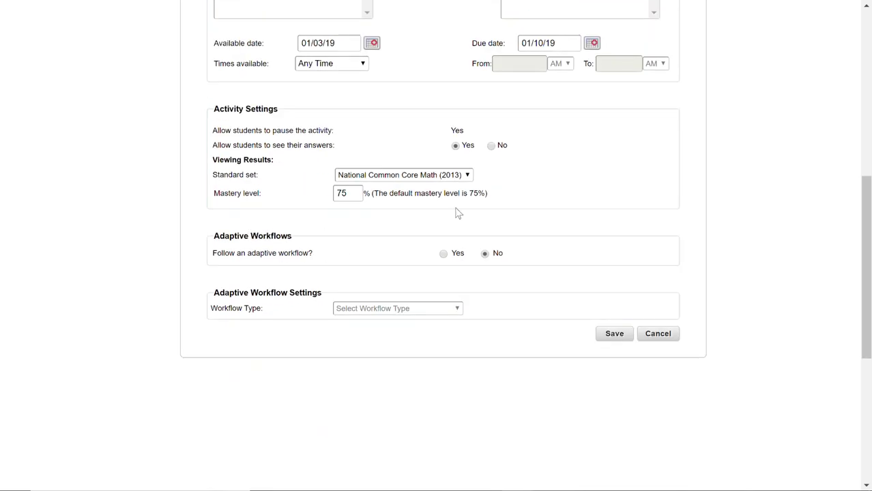
{"action": "left_click", "coordinate": [444, 255]}
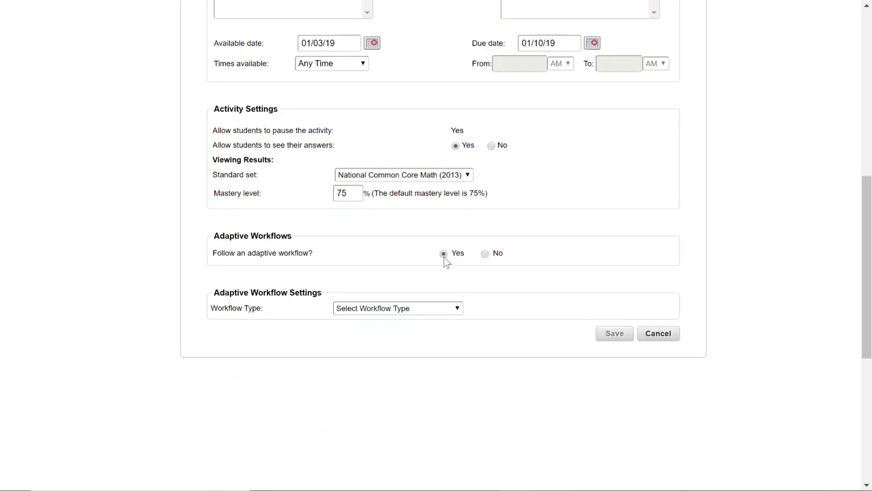
{"action": "left_click", "coordinate": [381, 311]}
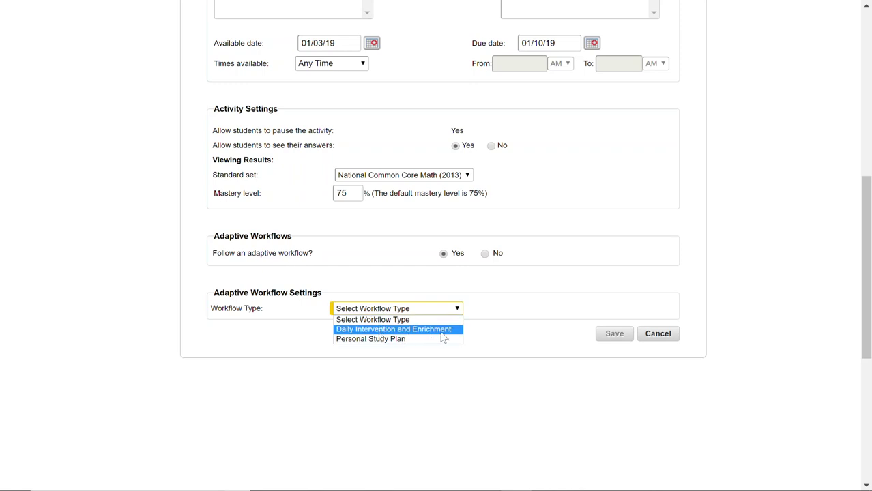
{"action": "left_click", "coordinate": [402, 330]}
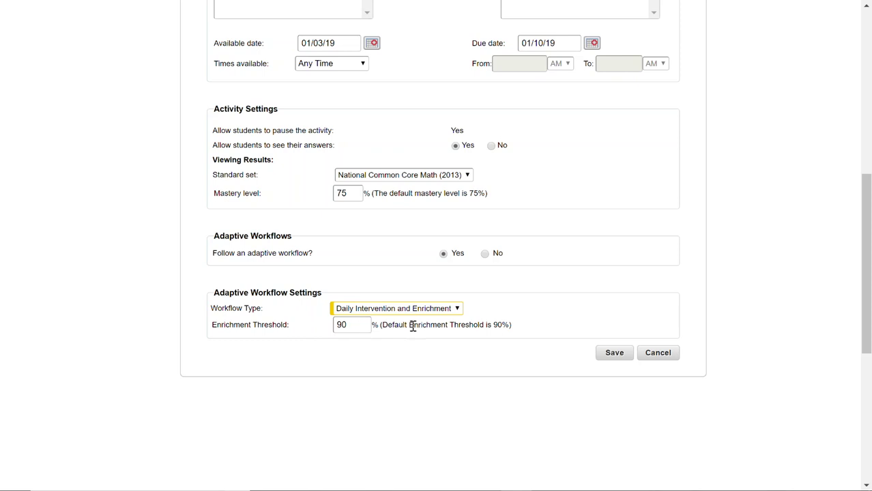
{"action": "left_click", "coordinate": [355, 325]}
Save the PMT 2.6 assignment and review it in the Assignment List
{"action": "left_click", "coordinate": [622, 353]}
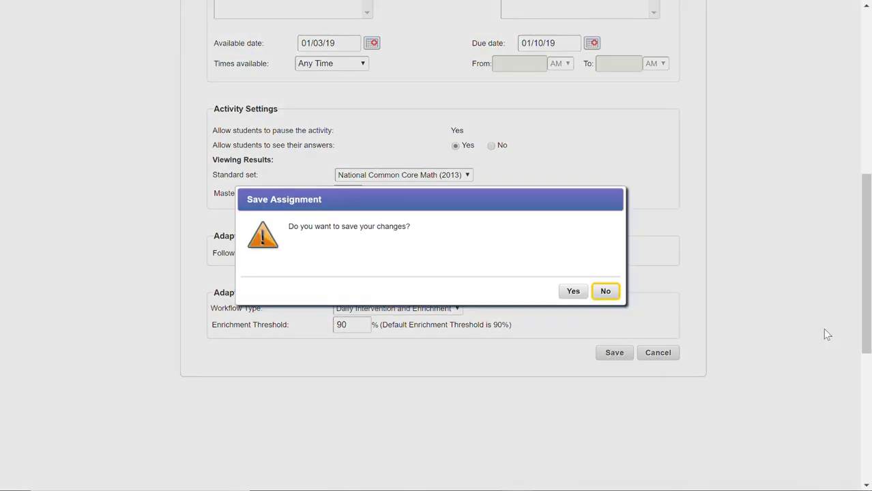
{"action": "left_click", "coordinate": [575, 292]}
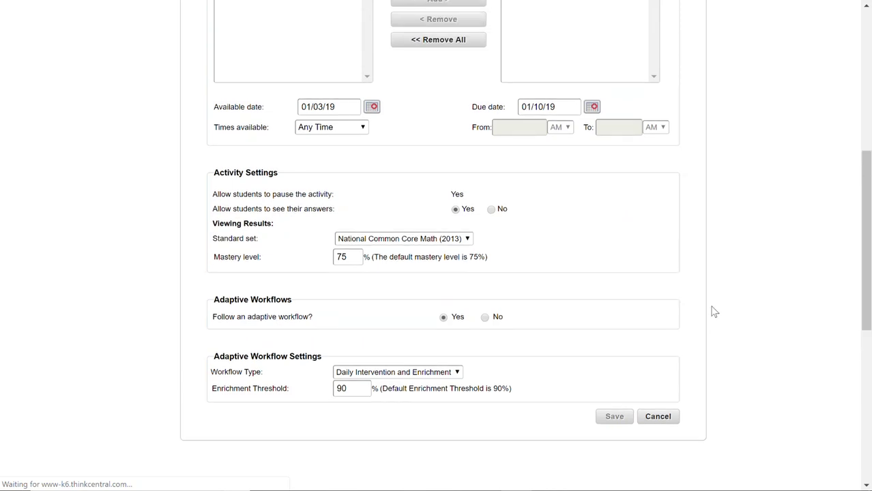
{"action": "scroll", "coordinate": [614, 335], "scroll_direction": "down", "scroll_amount": 3}
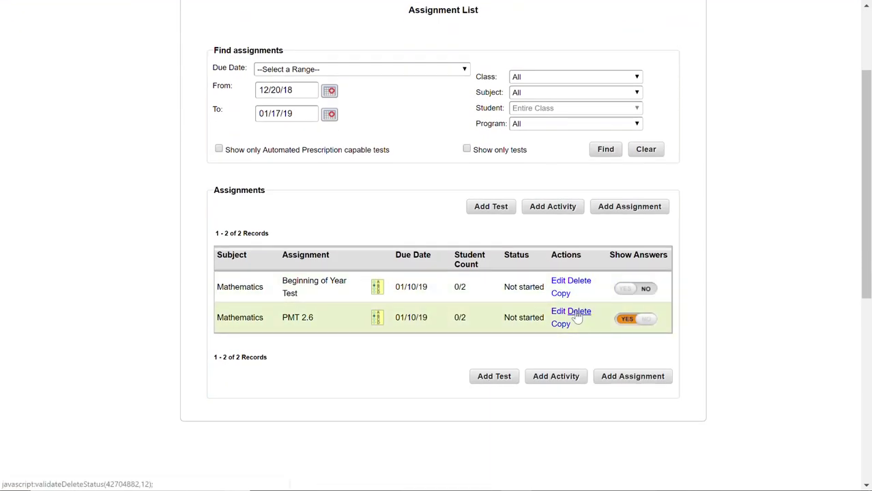
{"action": "scroll", "coordinate": [341, 360], "scroll_direction": "down", "scroll_amount": 1}
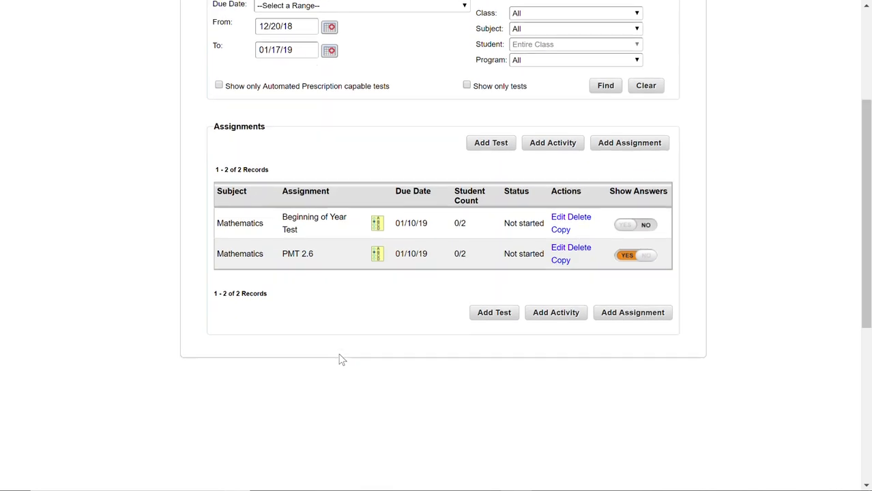
{"action": "scroll", "coordinate": [342, 355], "scroll_direction": "up", "scroll_amount": 3}
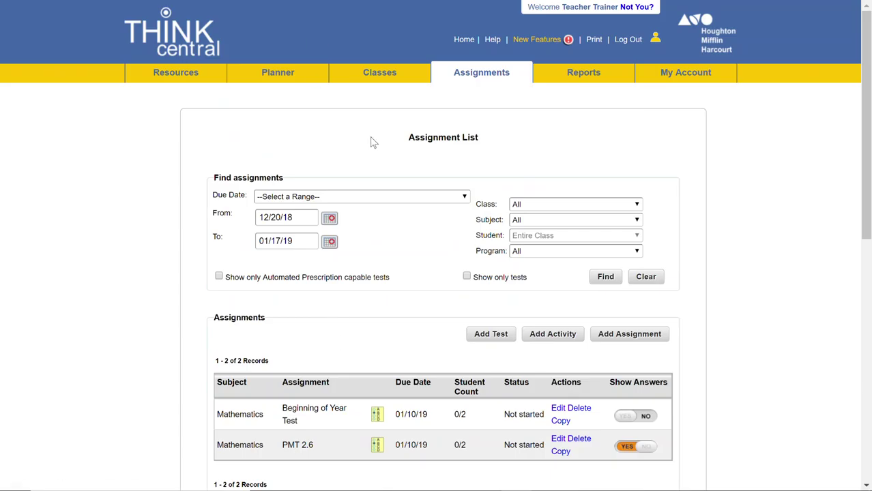
{"action": "left_click", "coordinate": [484, 75]}
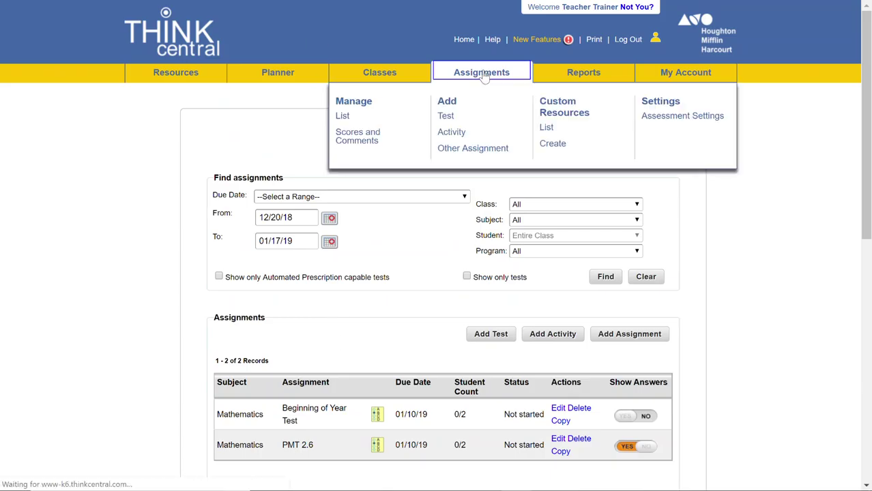